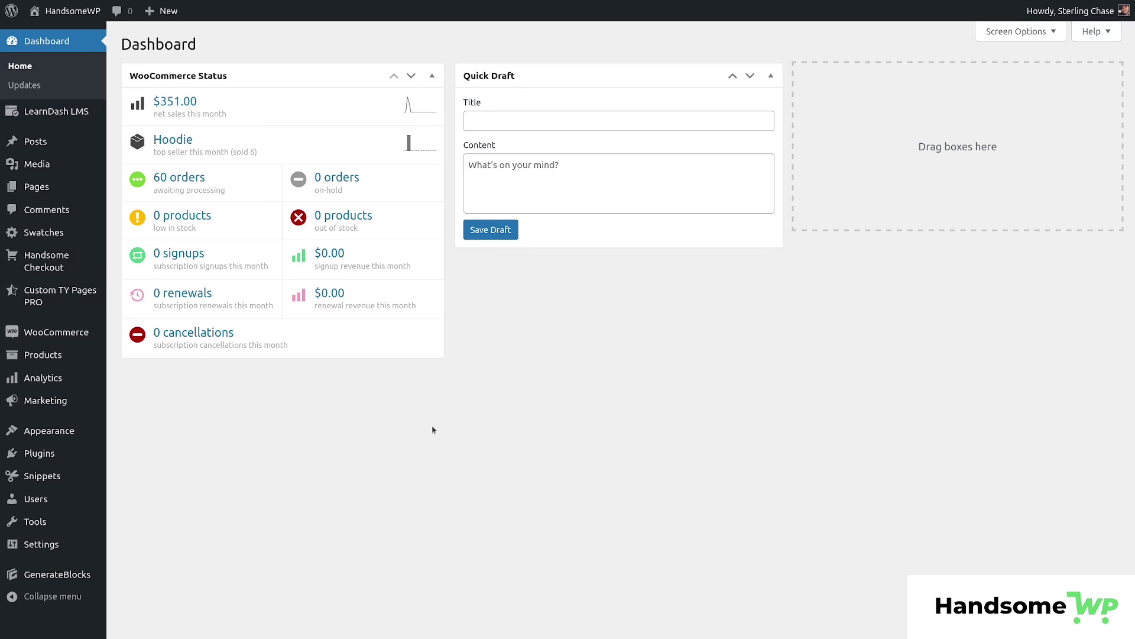
# Search the plugin directory for 'Login or Logout Menu Item' and install the first result.
pyautogui.moveTo(27, 453)
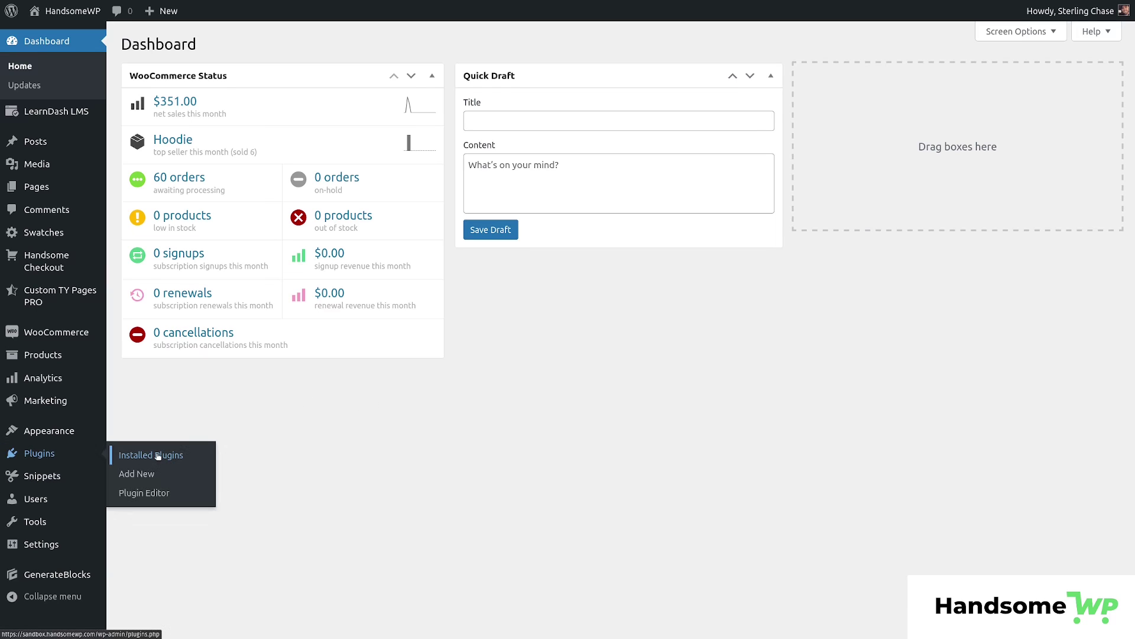
pyautogui.click(149, 475)
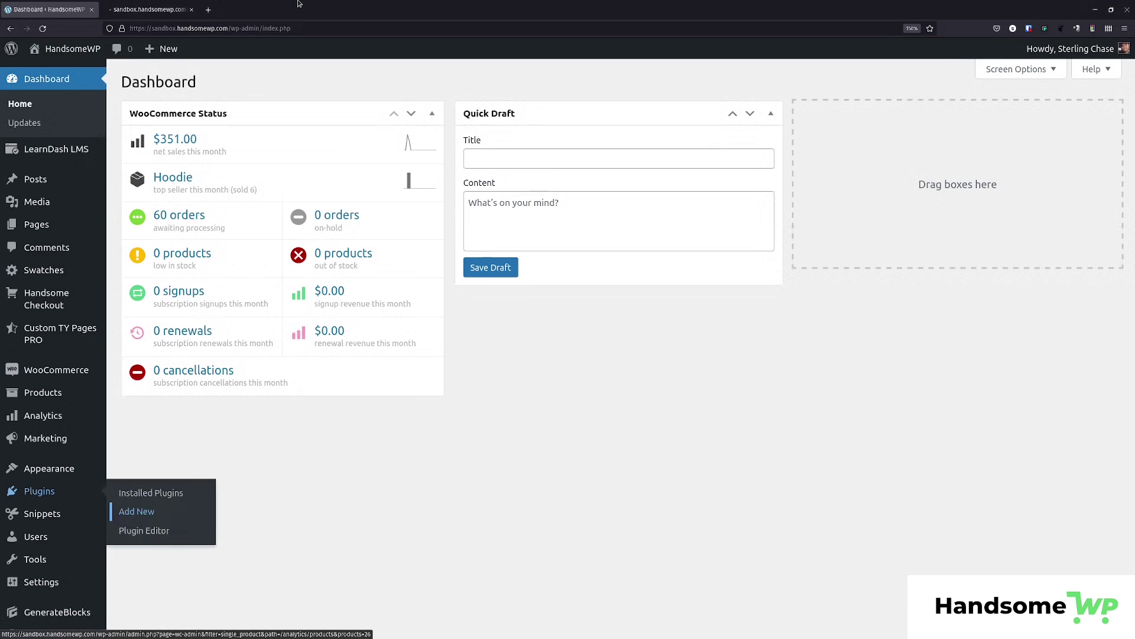
pyautogui.write('Login or Logout Menu Item')
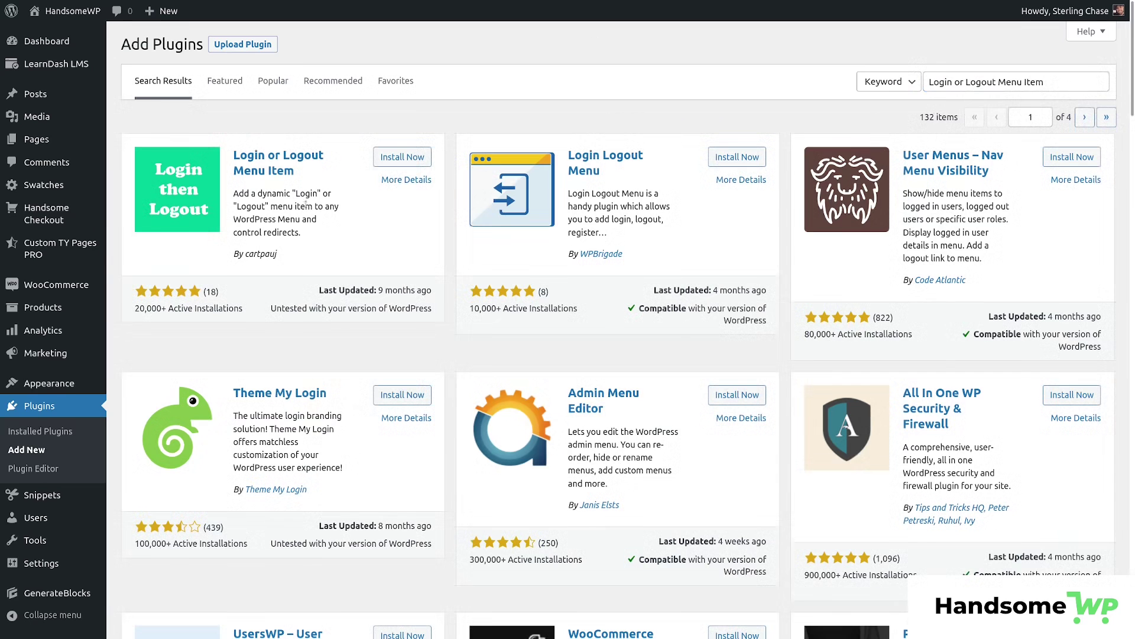
pyautogui.moveTo(135, 312); pyautogui.dragTo(171, 306)
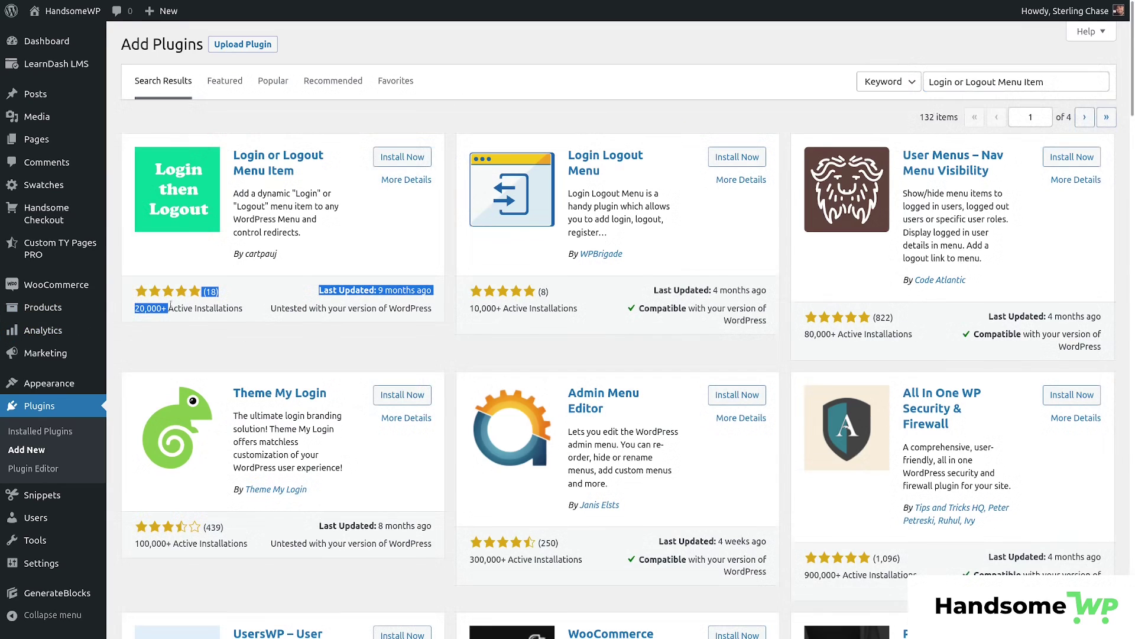
pyautogui.click(260, 288)
pyautogui.click(408, 157)
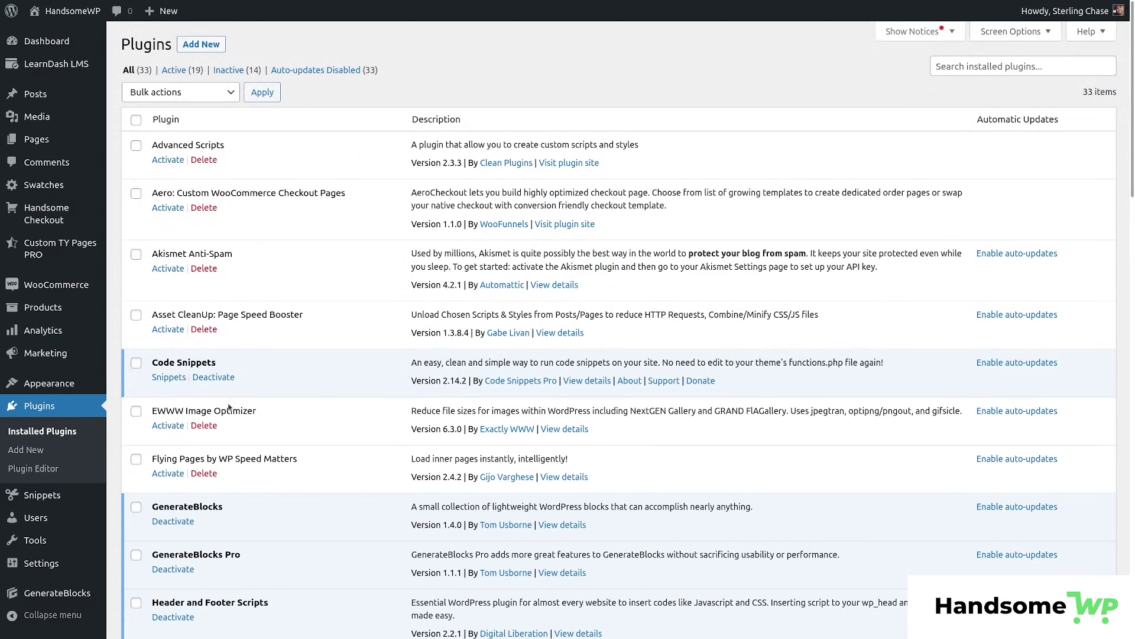
pyautogui.moveTo(43, 564)
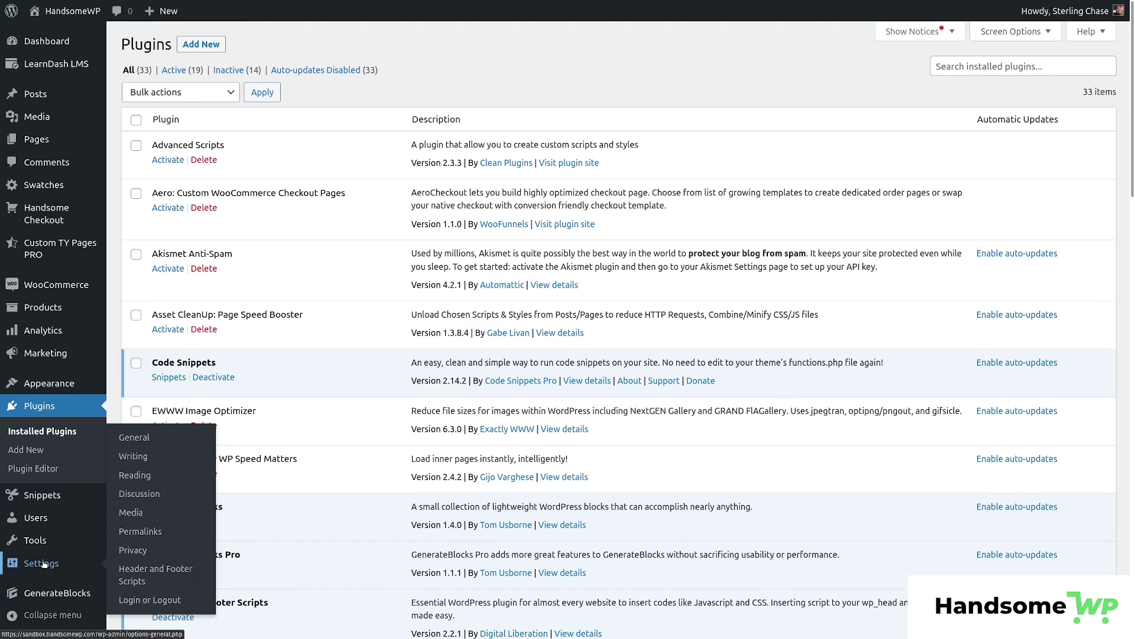
# In Login or Logout settings, set Login Page URL to /my-account and Login Redirect to /shop, then save.
pyautogui.click(148, 601)
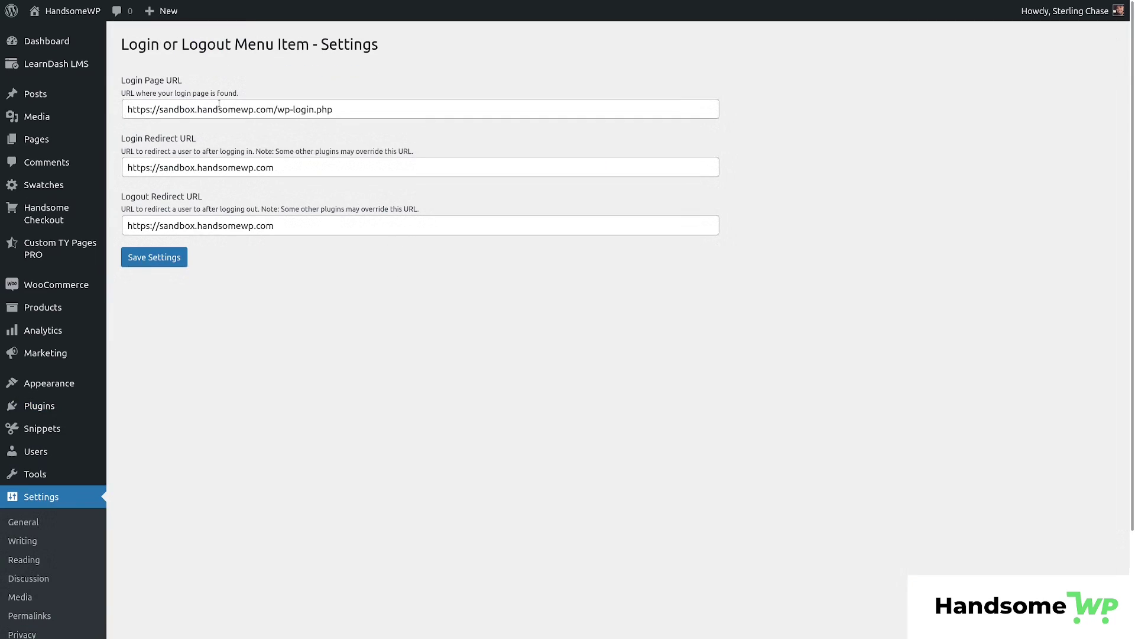
pyautogui.tripleClick(220, 104)
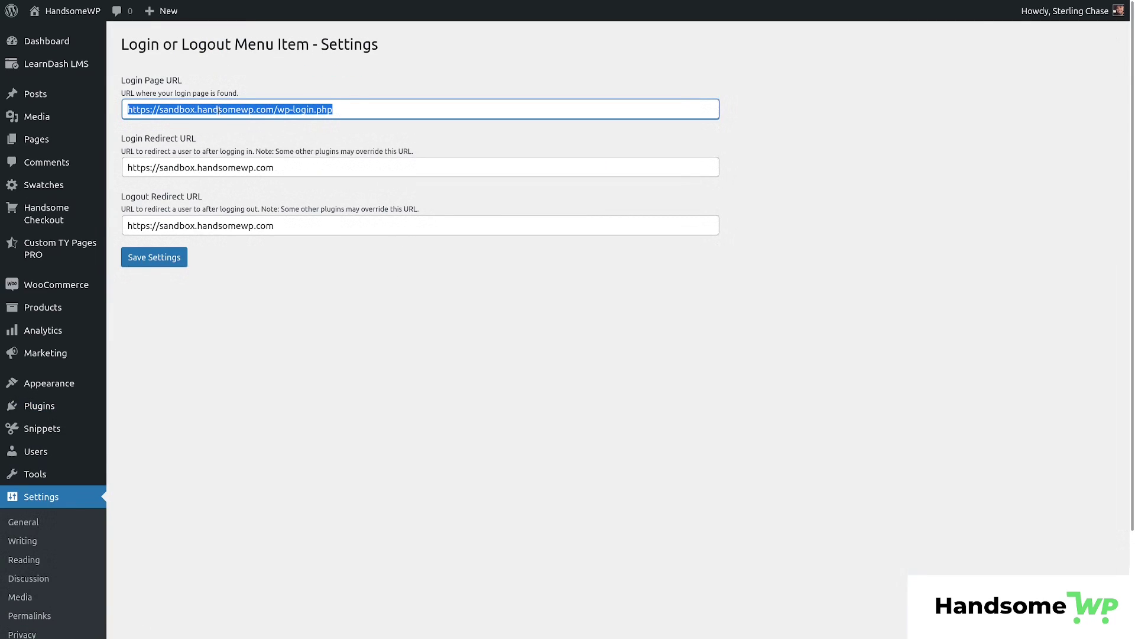
pyautogui.tripleClick(208, 165)
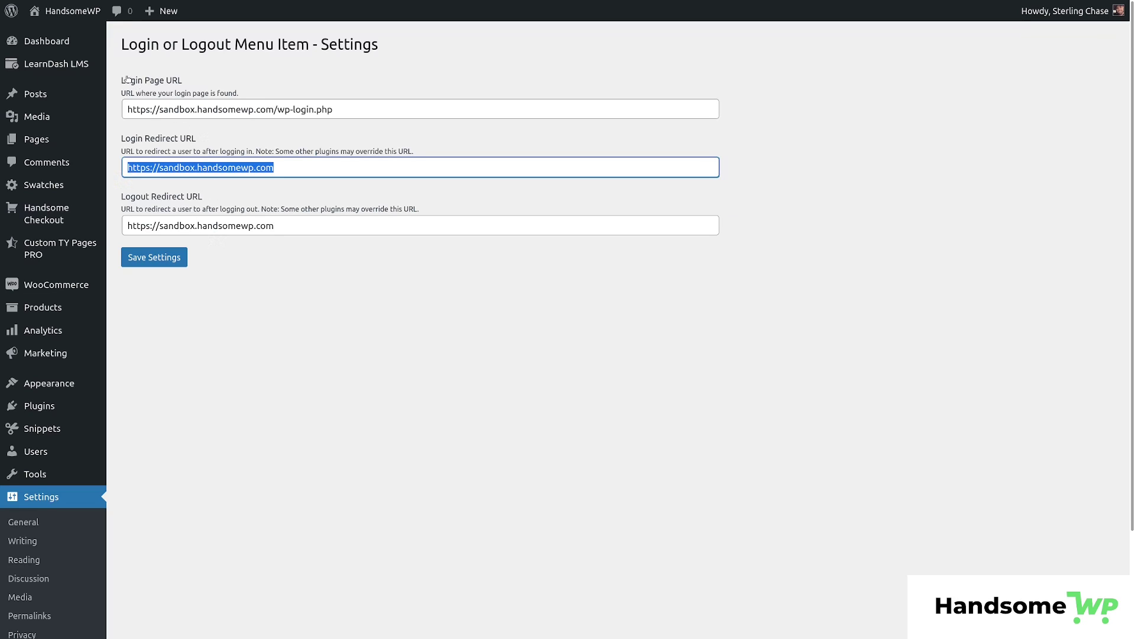
pyautogui.tripleClick(210, 110)
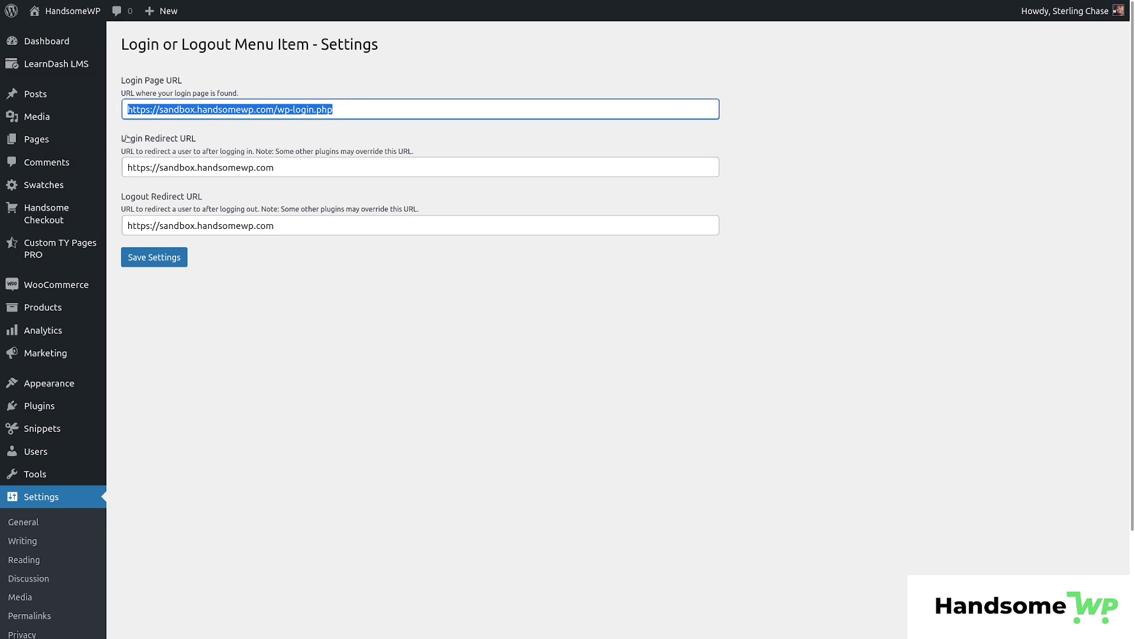
pyautogui.click(355, 107)
pyautogui.moveTo(356, 107); pyautogui.dragTo(279, 110)
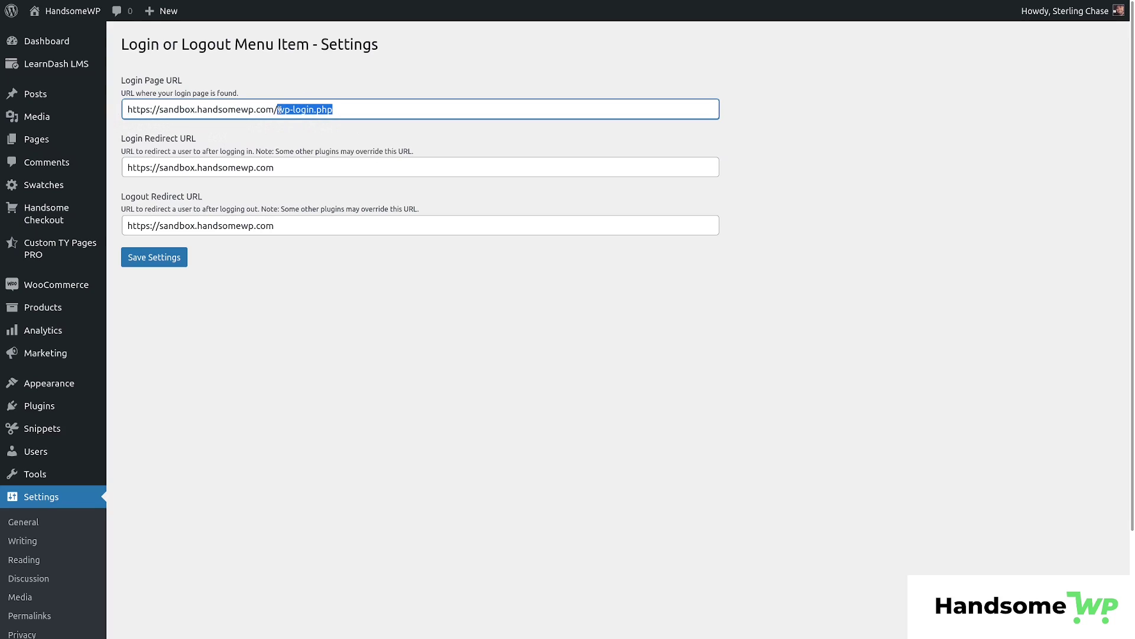
pyautogui.write('my-account')
pyautogui.moveTo(338, 106); pyautogui.dragTo(279, 109)
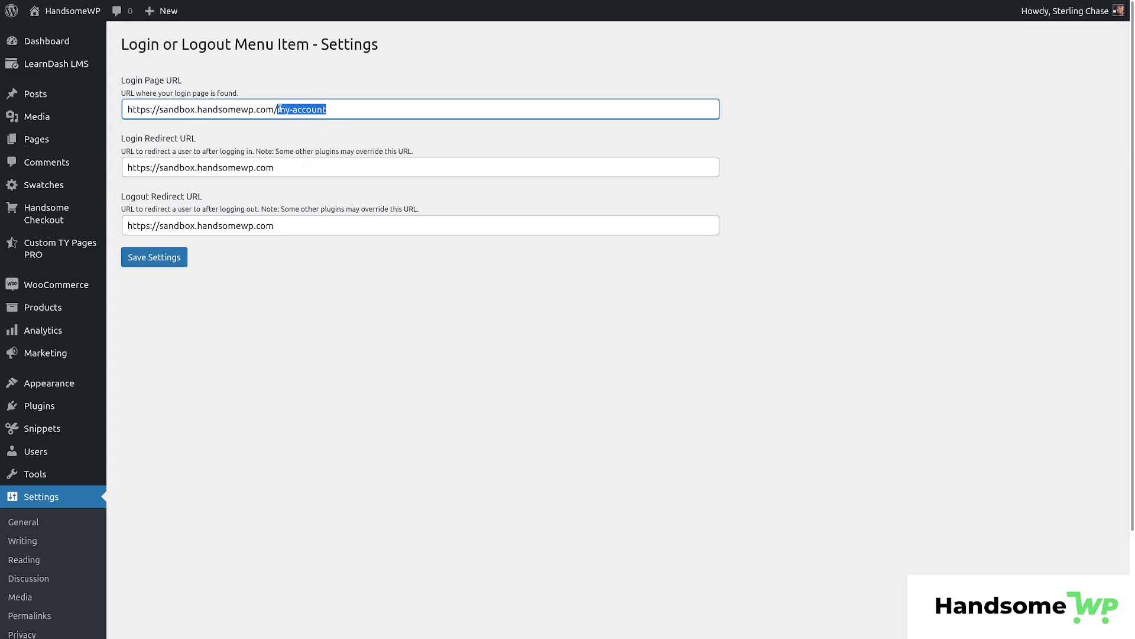
pyautogui.click(306, 166)
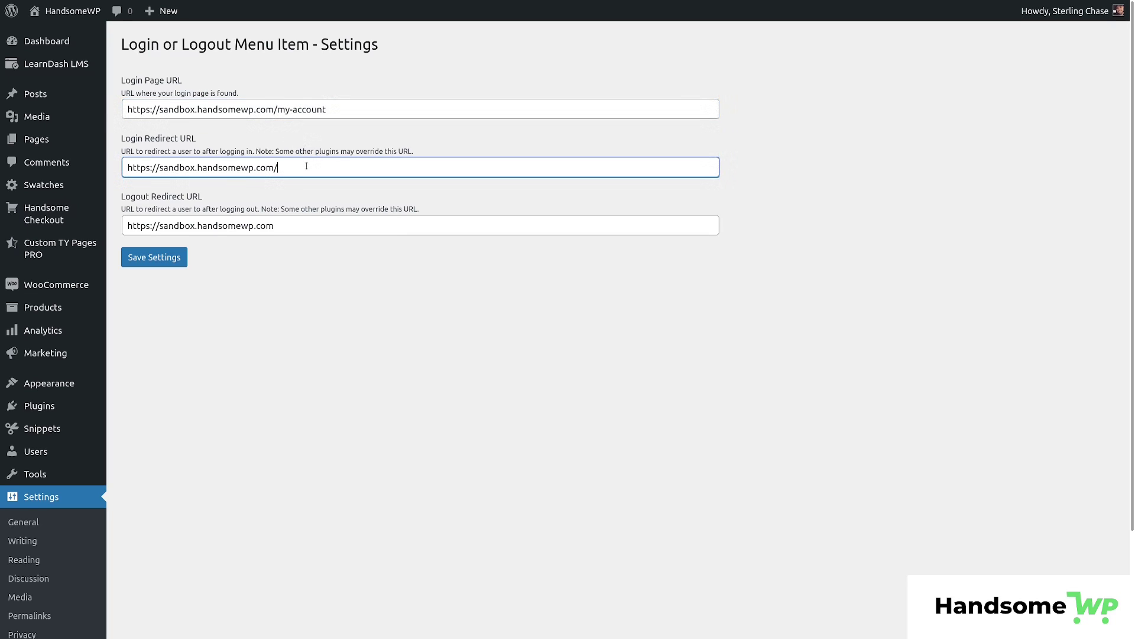
pyautogui.write('shop')
pyautogui.click(155, 257)
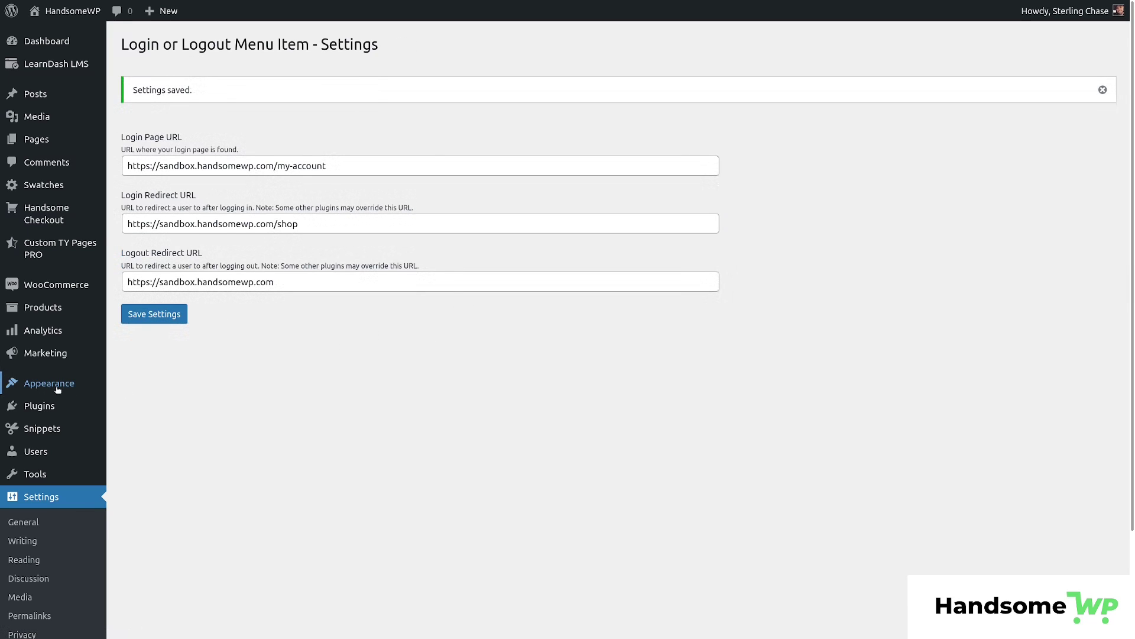
# Add the Log In|Log Out item from the Login/Logout panel to 'menu' and save the menu.
pyautogui.moveTo(59, 384)
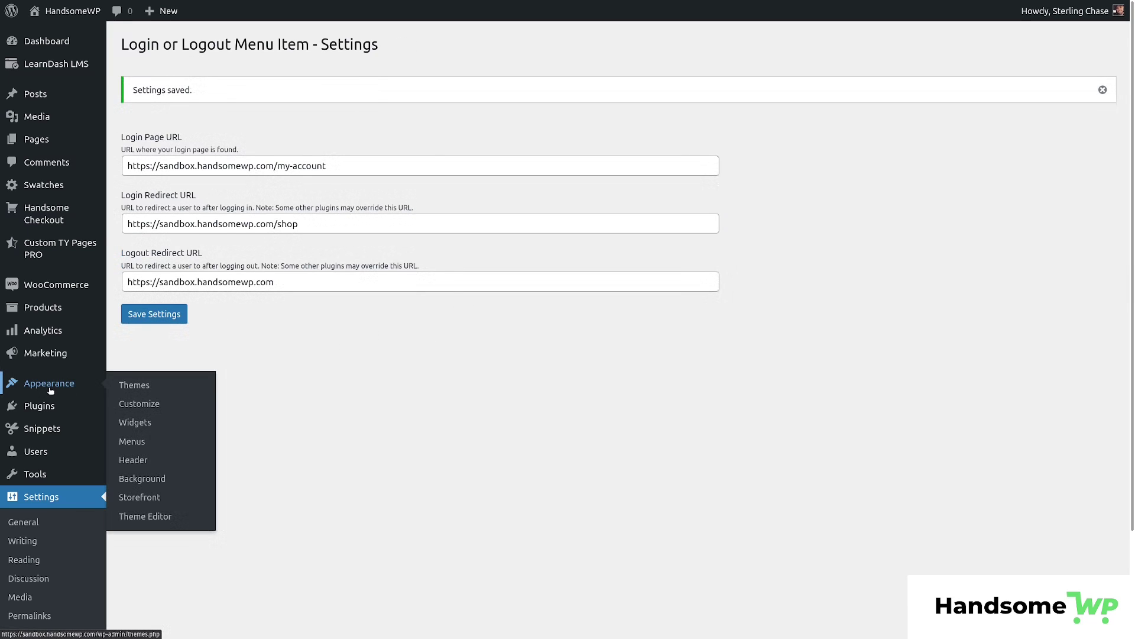
pyautogui.click(134, 440)
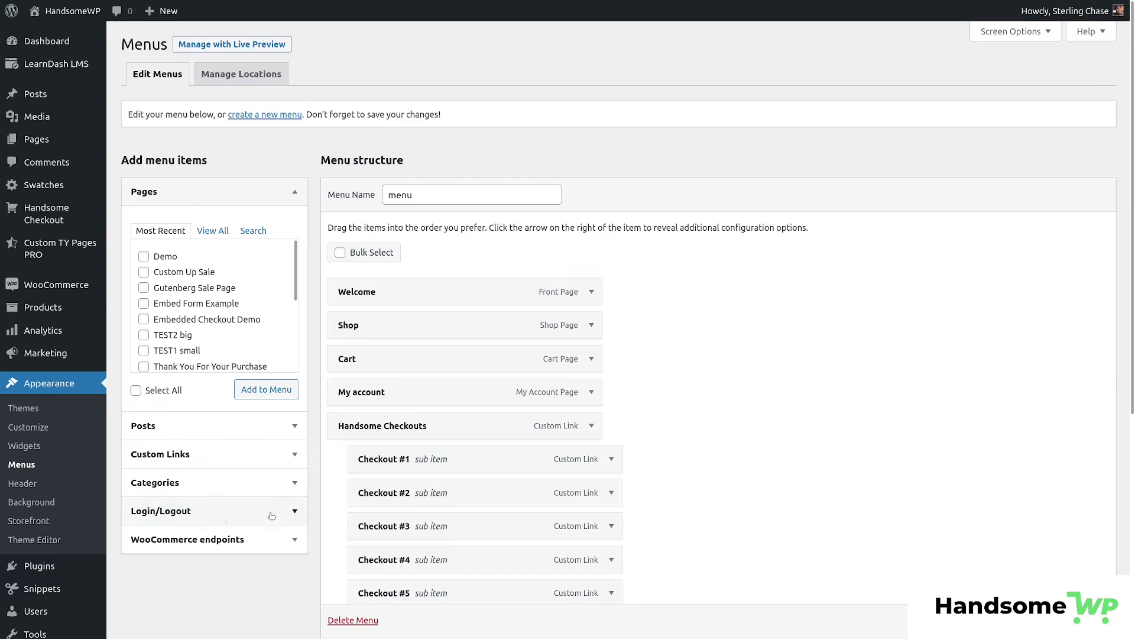
pyautogui.click(292, 510)
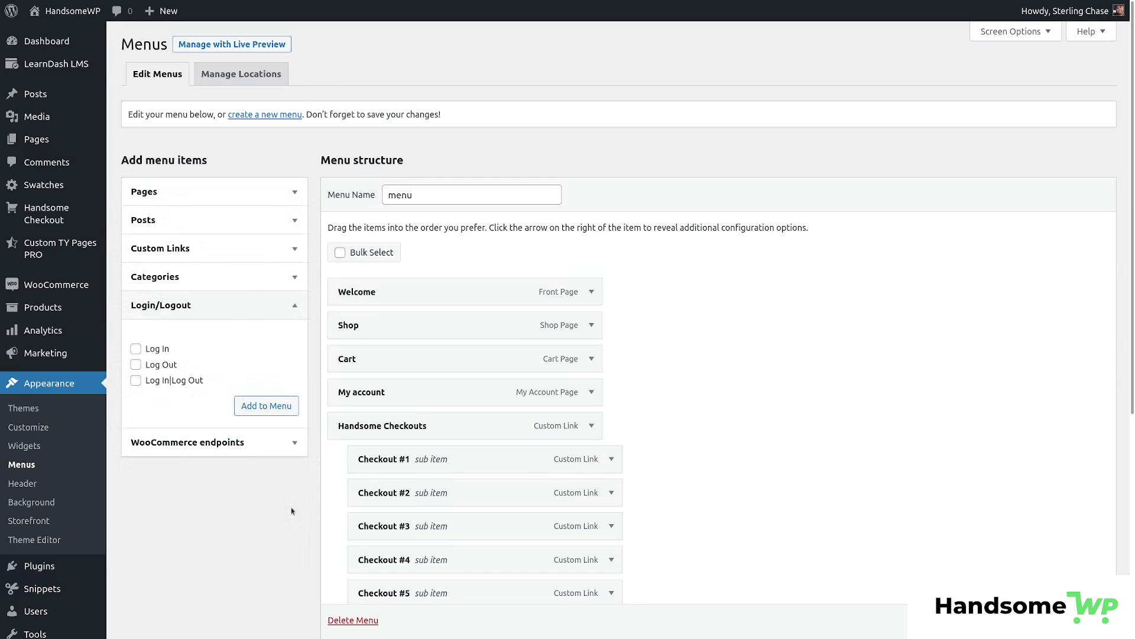
pyautogui.click(135, 381)
pyautogui.click(266, 406)
pyautogui.scroll(-5, 672, 416)
pyautogui.scroll(-1, 671, 416)
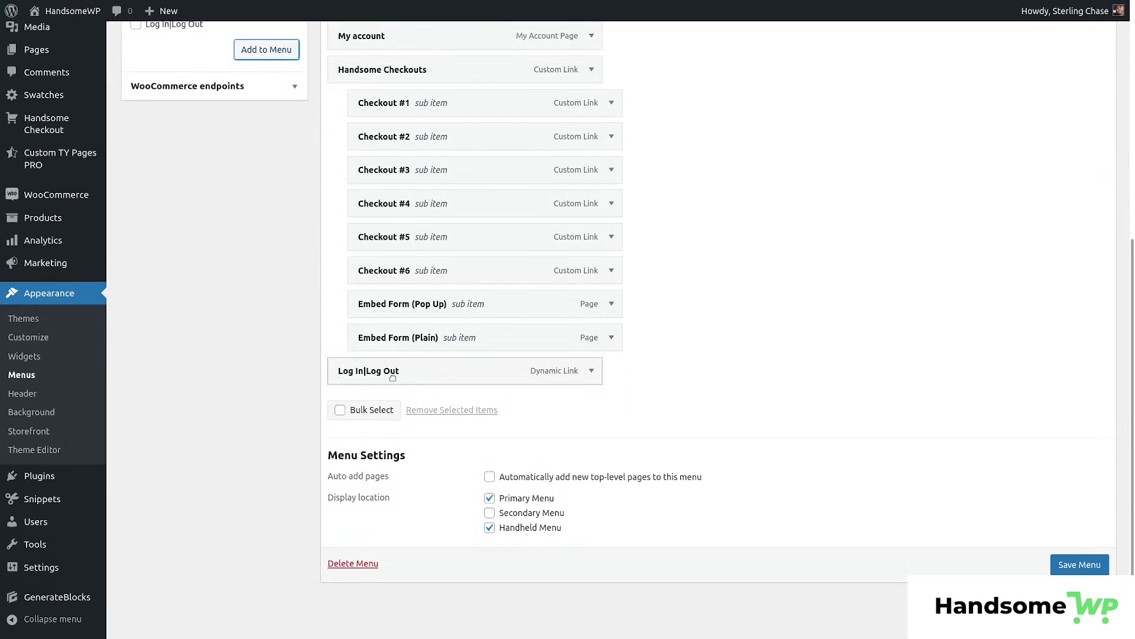
pyautogui.click(1079, 564)
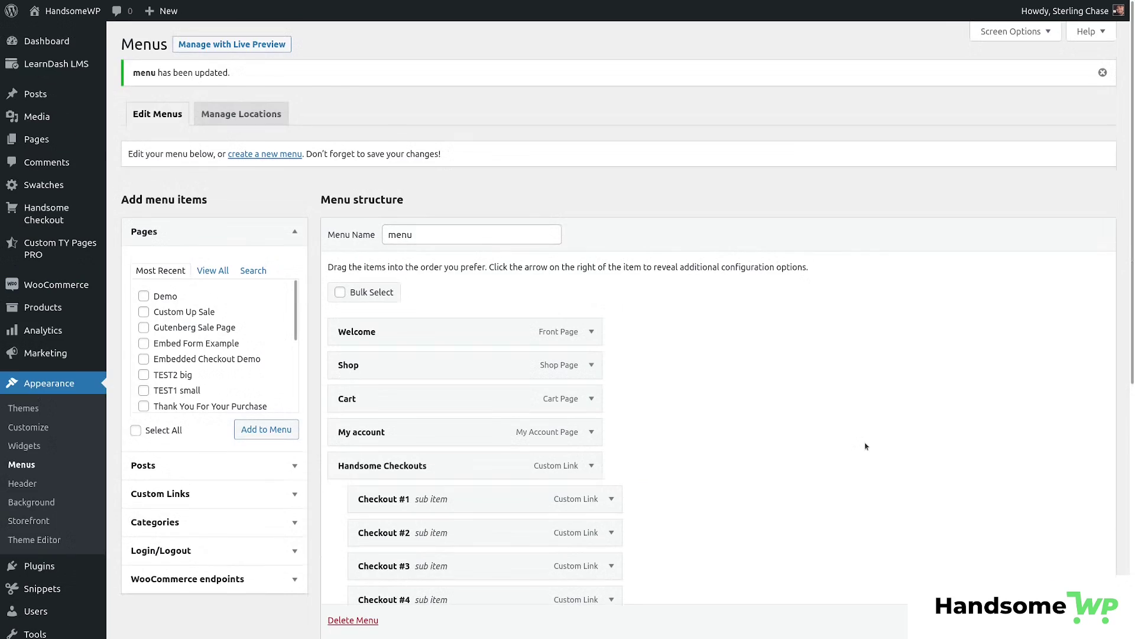
# Switch to the storefront homepage and confirm the navigation shows Log Out.
pyautogui.hotkey('ctrl', 'Tab')
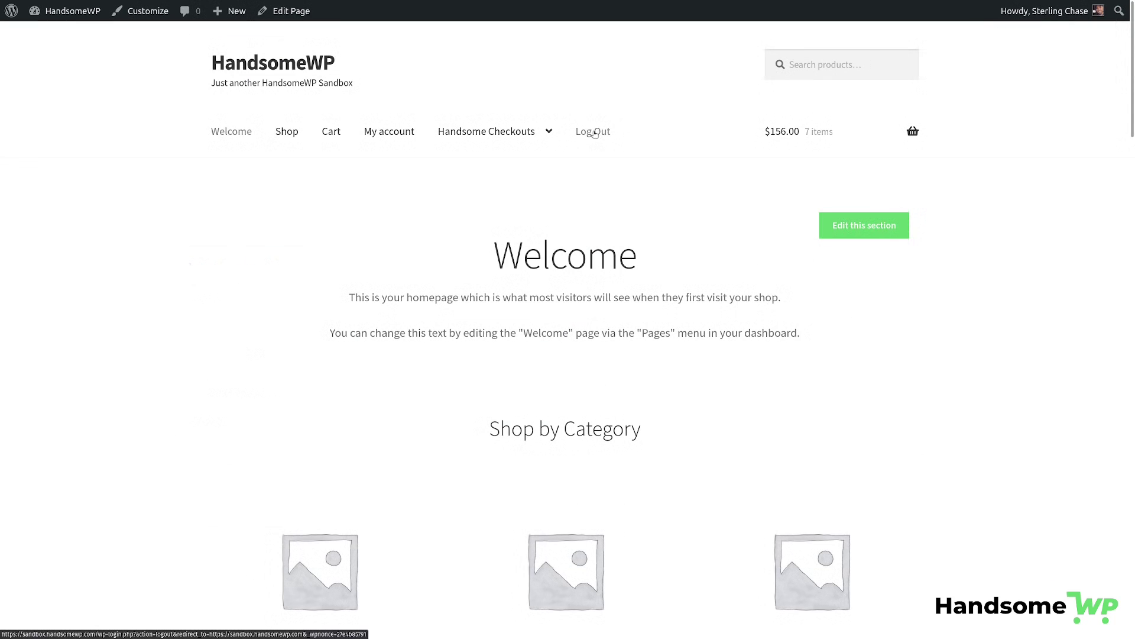
pyautogui.moveTo(1063, 12)
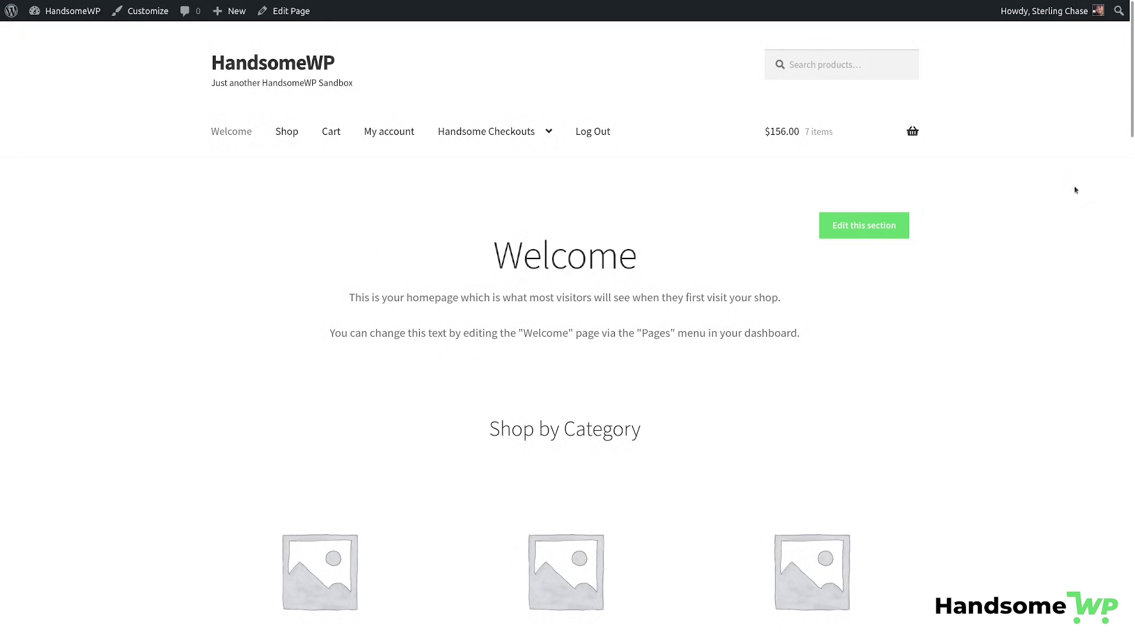
# In a private window, follow Log In to the My account login form, then close the window.
pyautogui.moveTo(1107, 23)
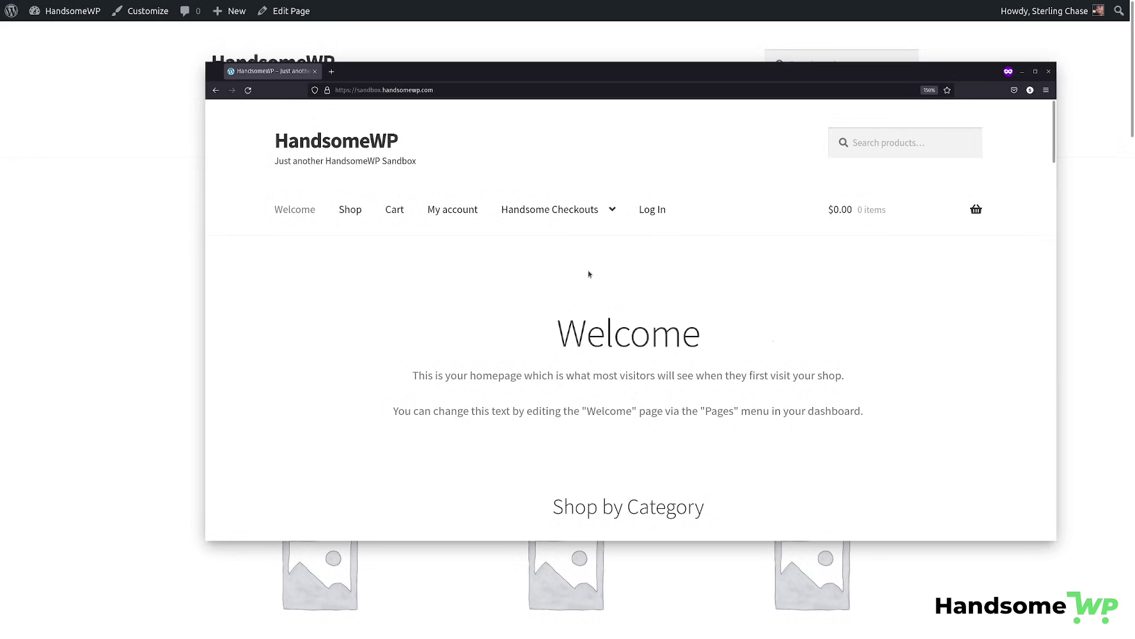
pyautogui.scroll(-10, 818, 398)
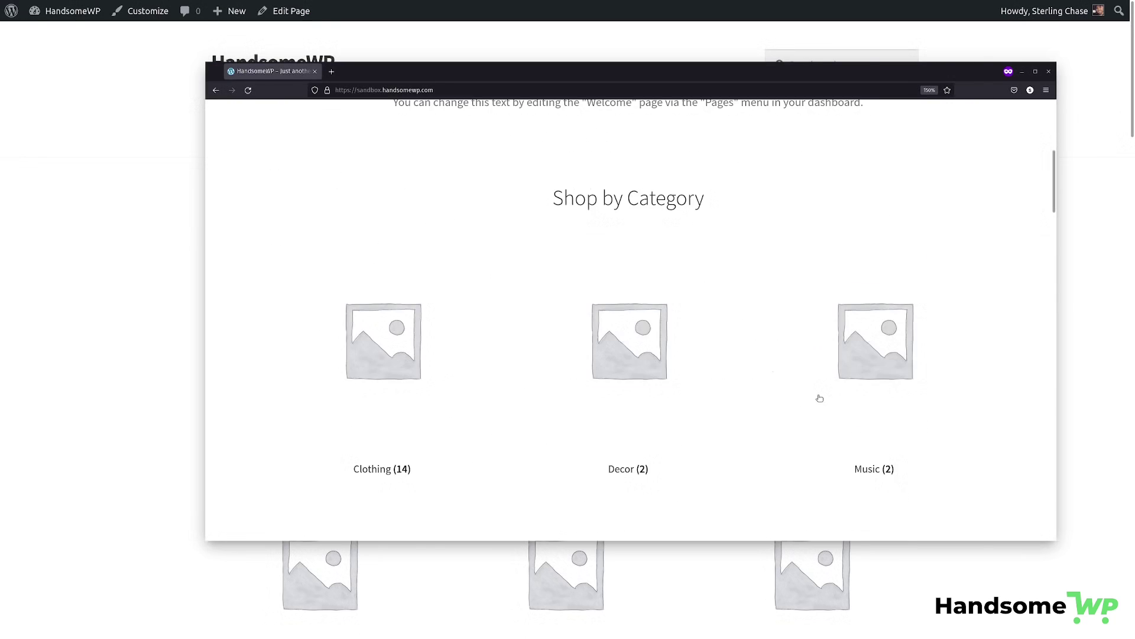
pyautogui.scroll(10, 819, 399)
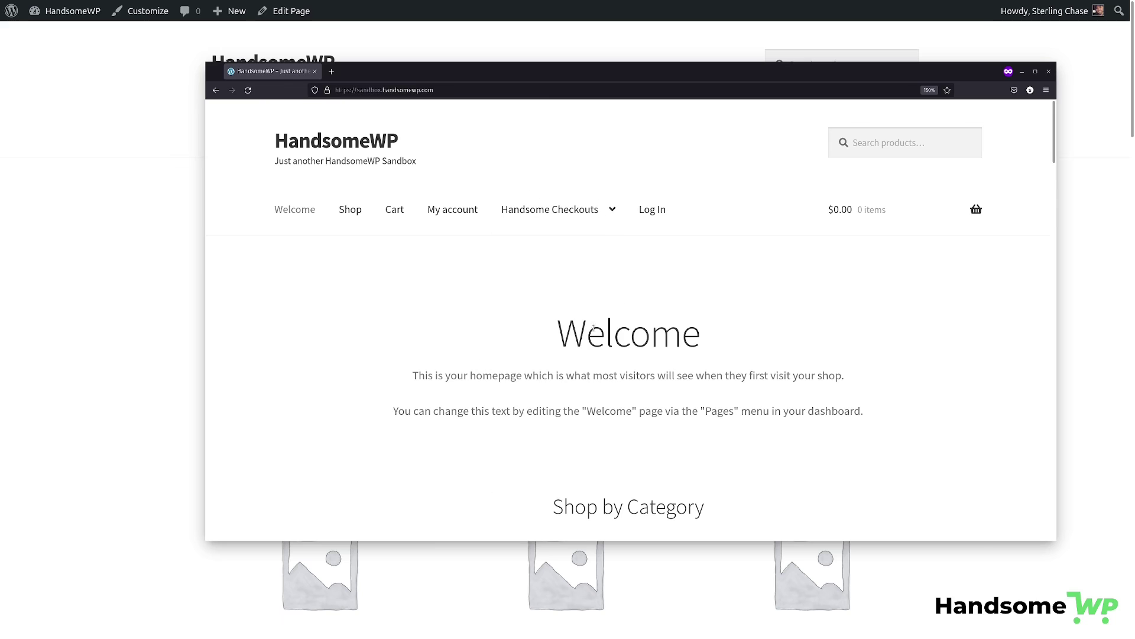
pyautogui.click(652, 209)
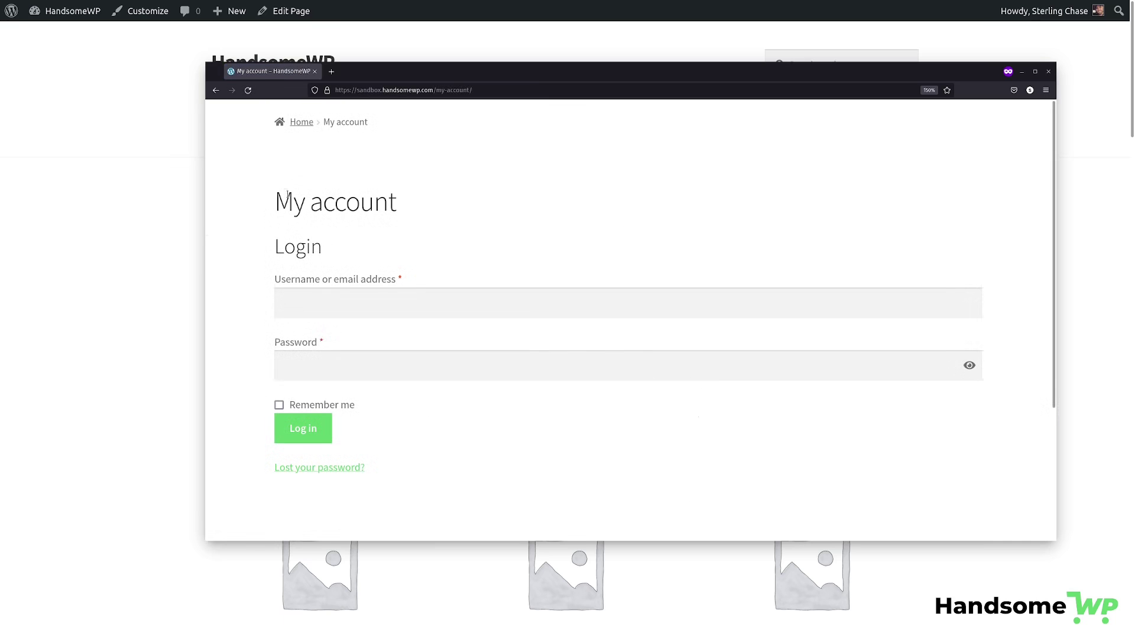
pyautogui.moveTo(282, 194); pyautogui.dragTo(437, 208)
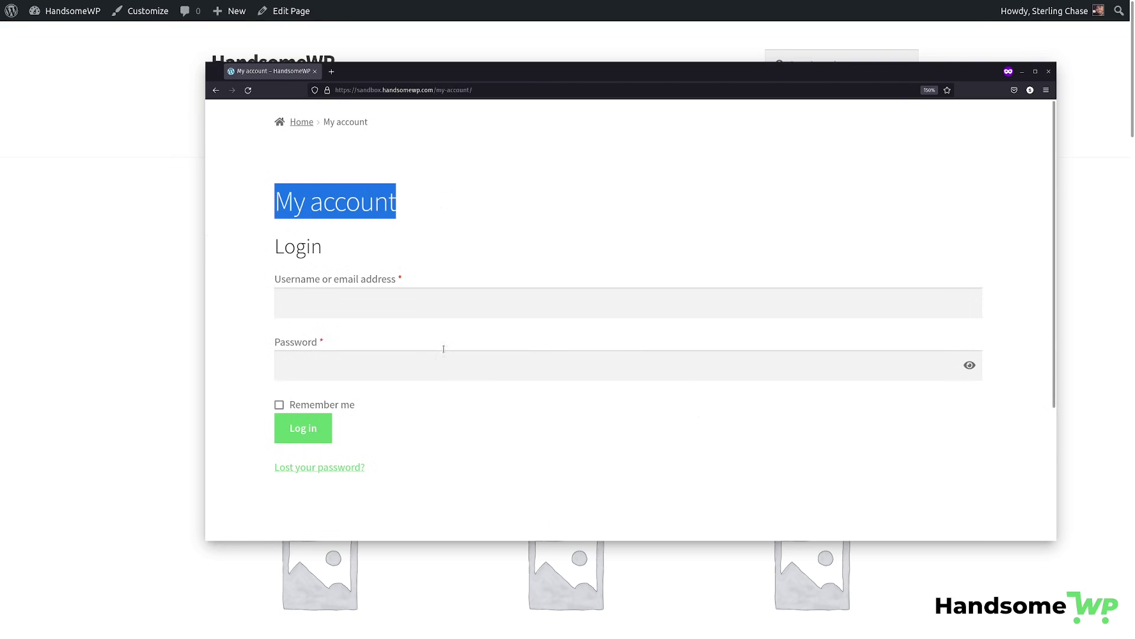
pyautogui.click(469, 307)
pyautogui.click(448, 440)
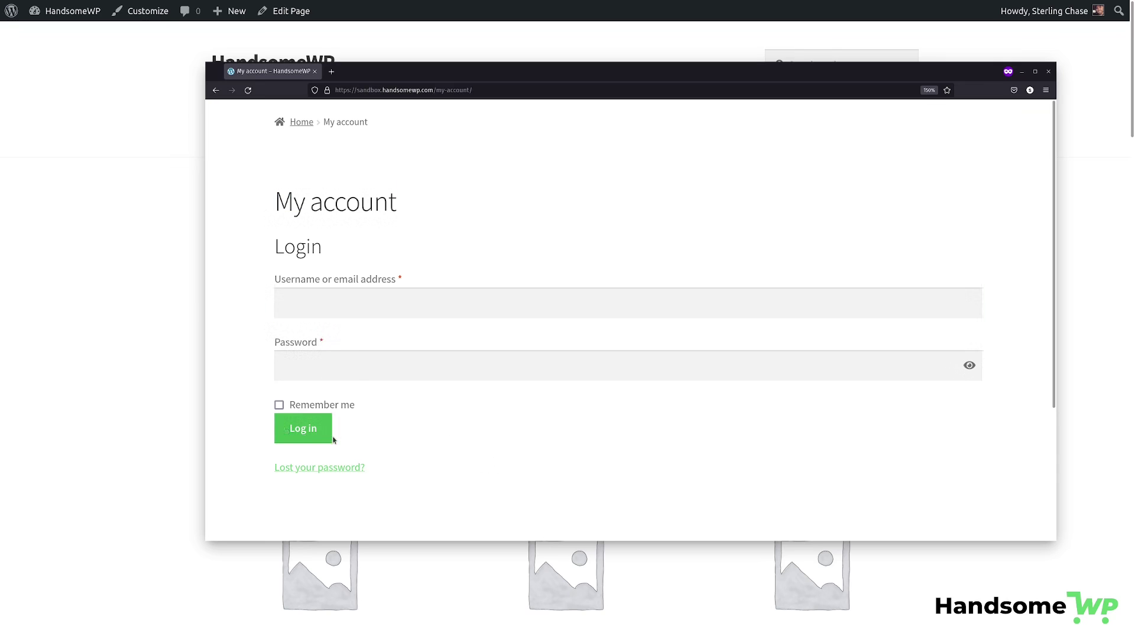
pyautogui.click(1049, 72)
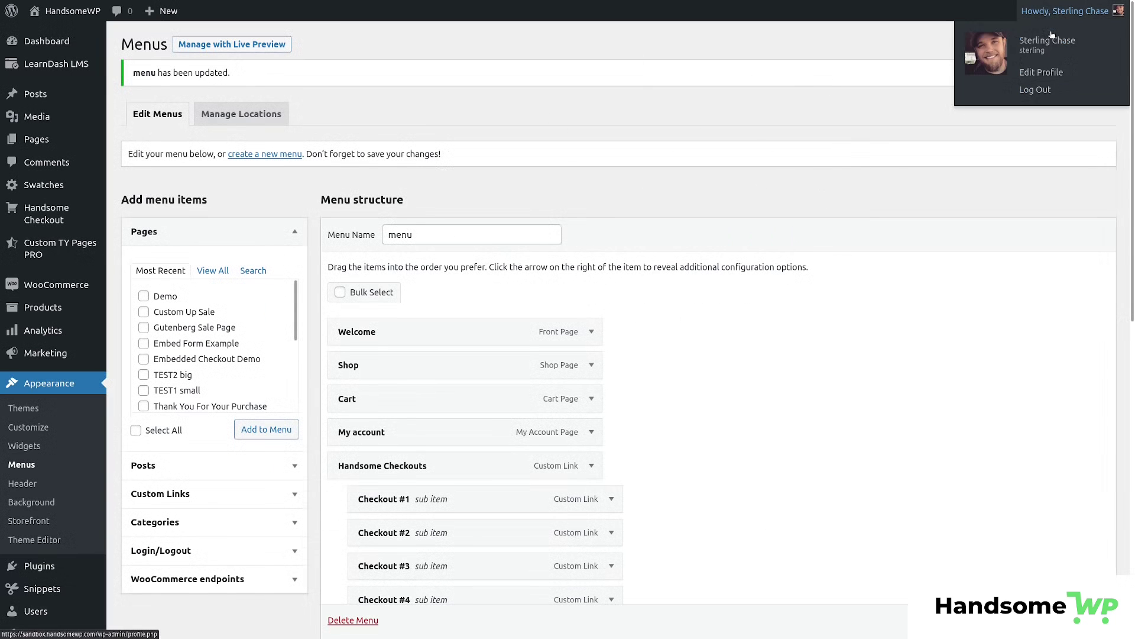
# Give the Log In|Log Out menu item the CSS class 'button' and save the menu.
pyautogui.click(1015, 32)
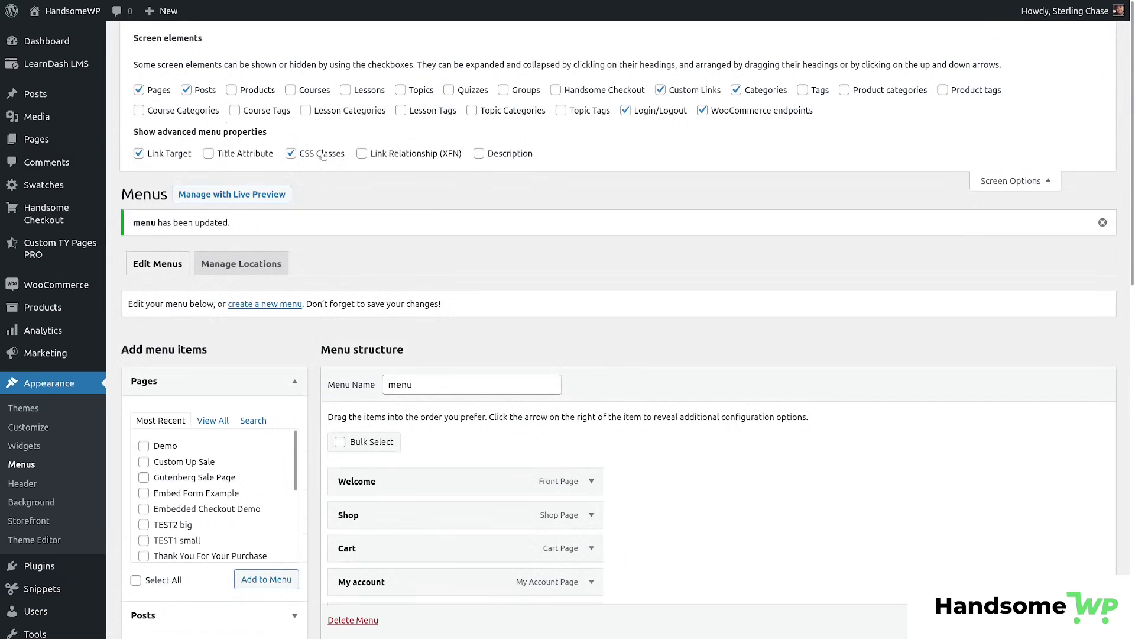
pyautogui.click(1028, 180)
pyautogui.scroll(-10, 487, 298)
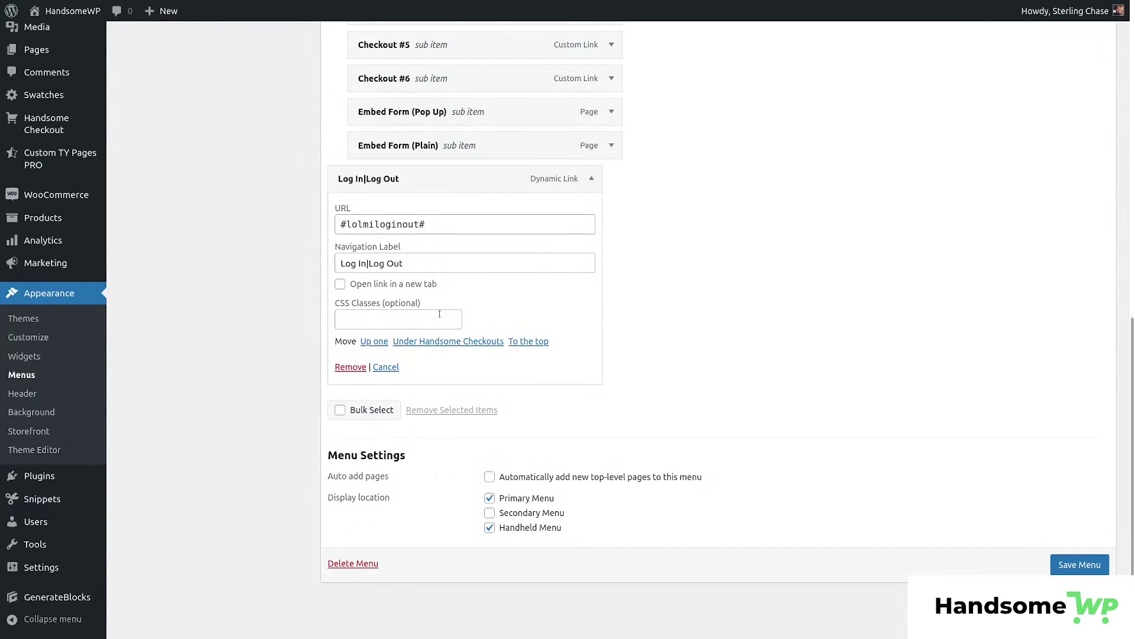
pyautogui.click(439, 314)
pyautogui.write('button')
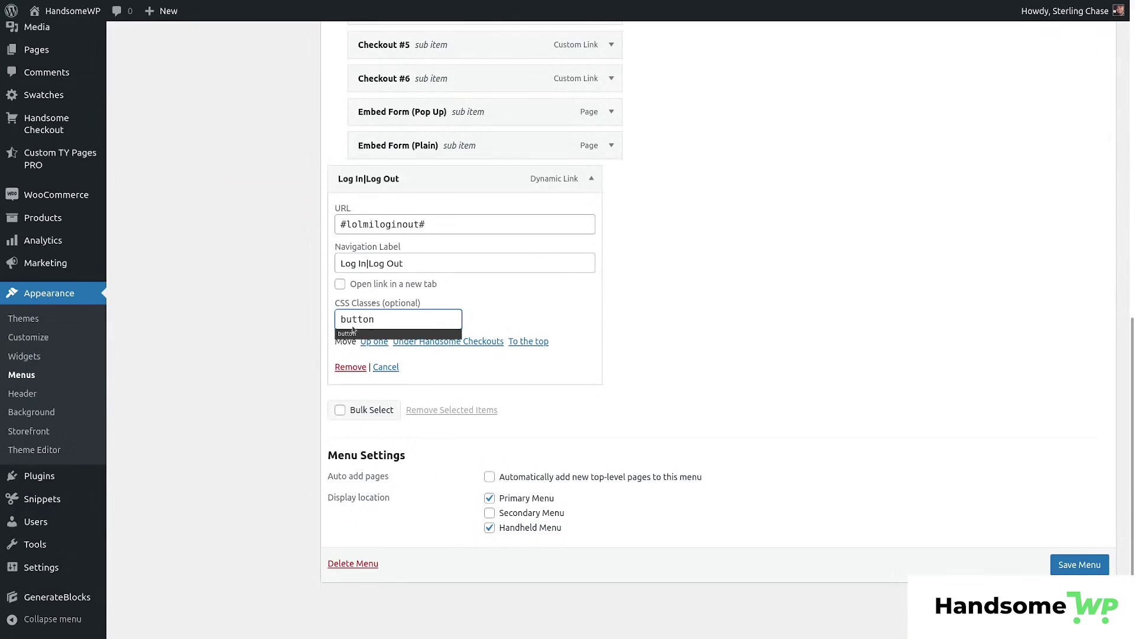
pyautogui.moveTo(393, 320); pyautogui.dragTo(330, 315)
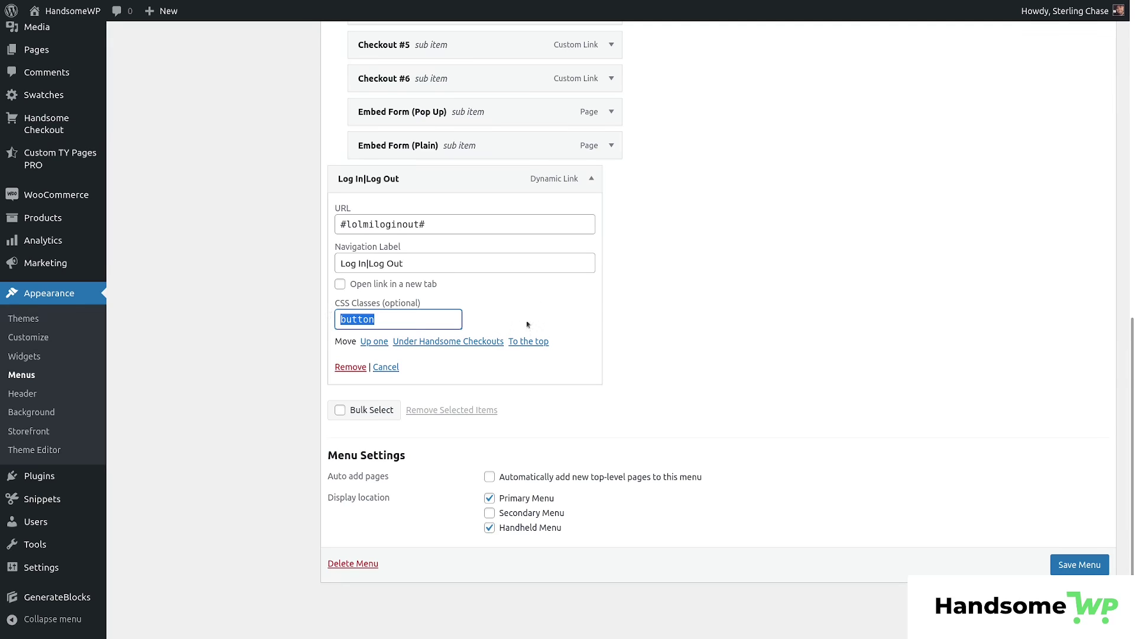
pyautogui.click(551, 301)
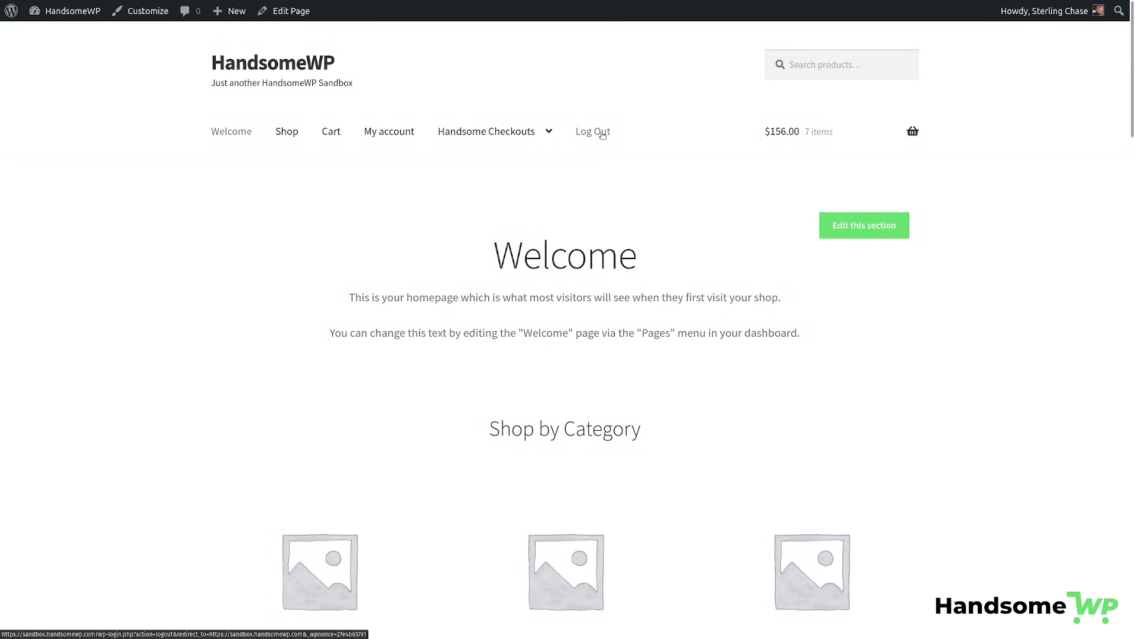
pyautogui.rightClick(599, 136)
pyautogui.click(630, 257)
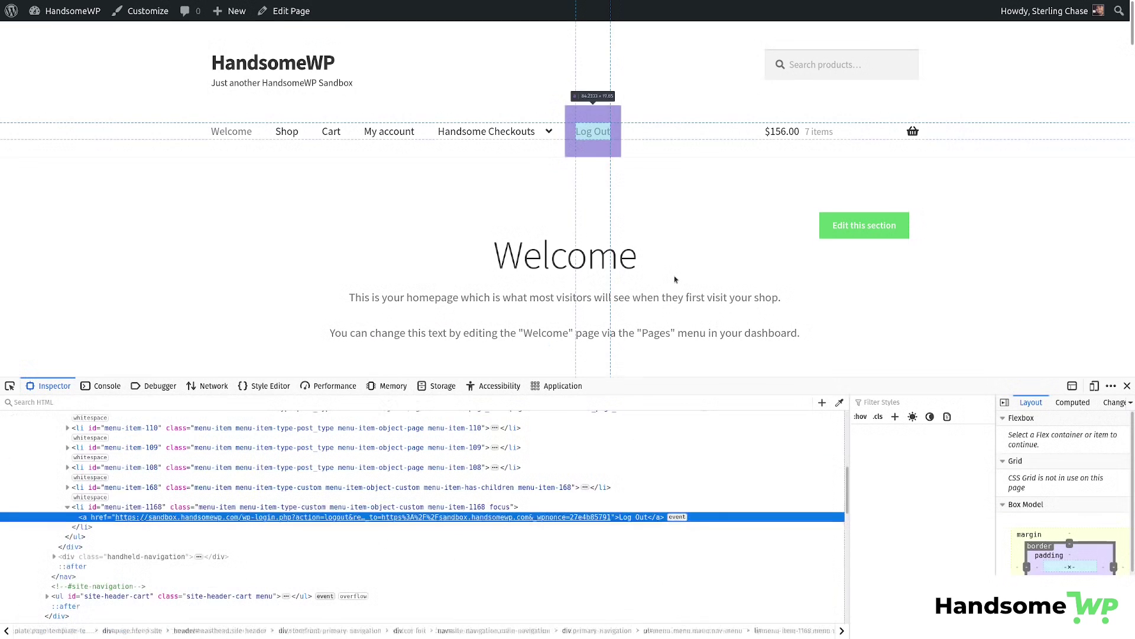
pyautogui.click(109, 508)
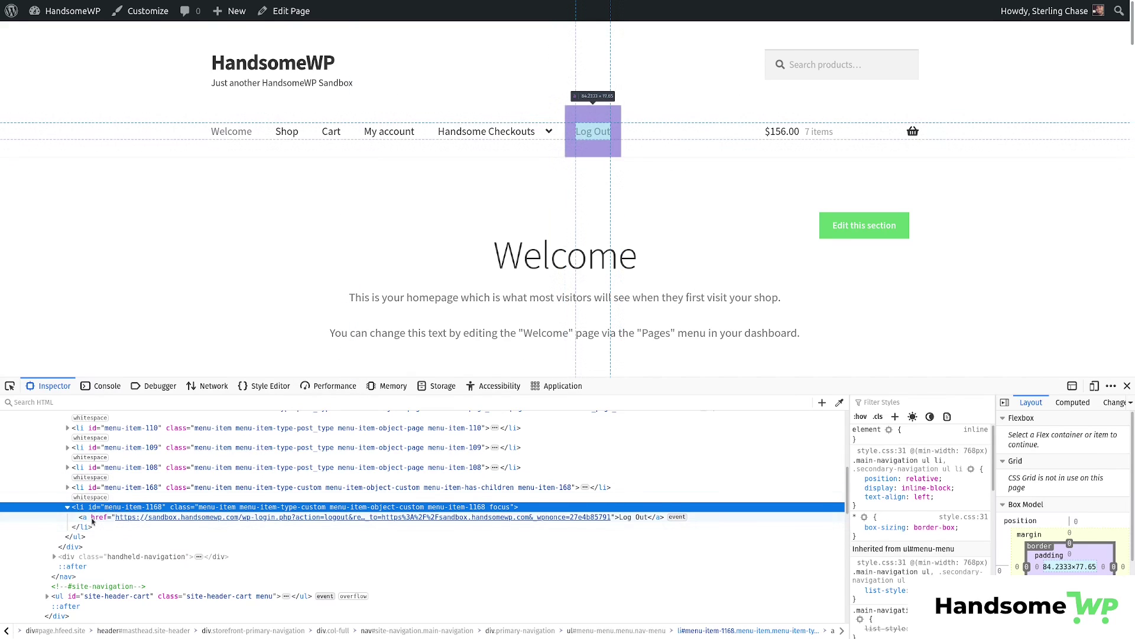
pyautogui.click(93, 519)
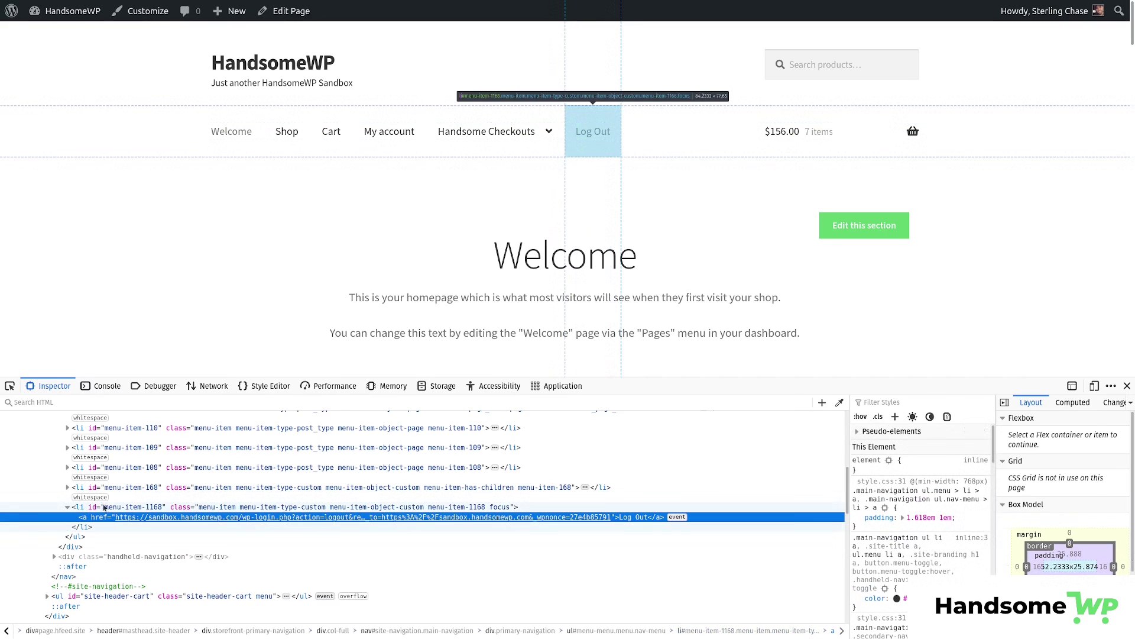
pyautogui.doubleClick(132, 509)
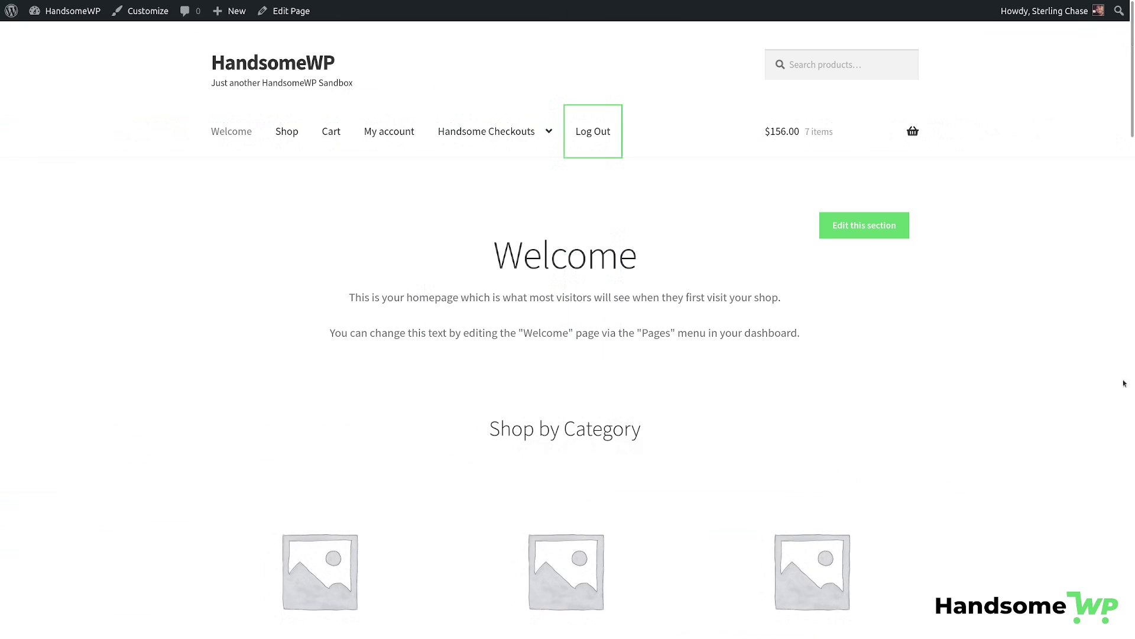
# Open the customizer's Additional CSS editor and start a new line after the existing CSS.
pyautogui.click(1127, 386)
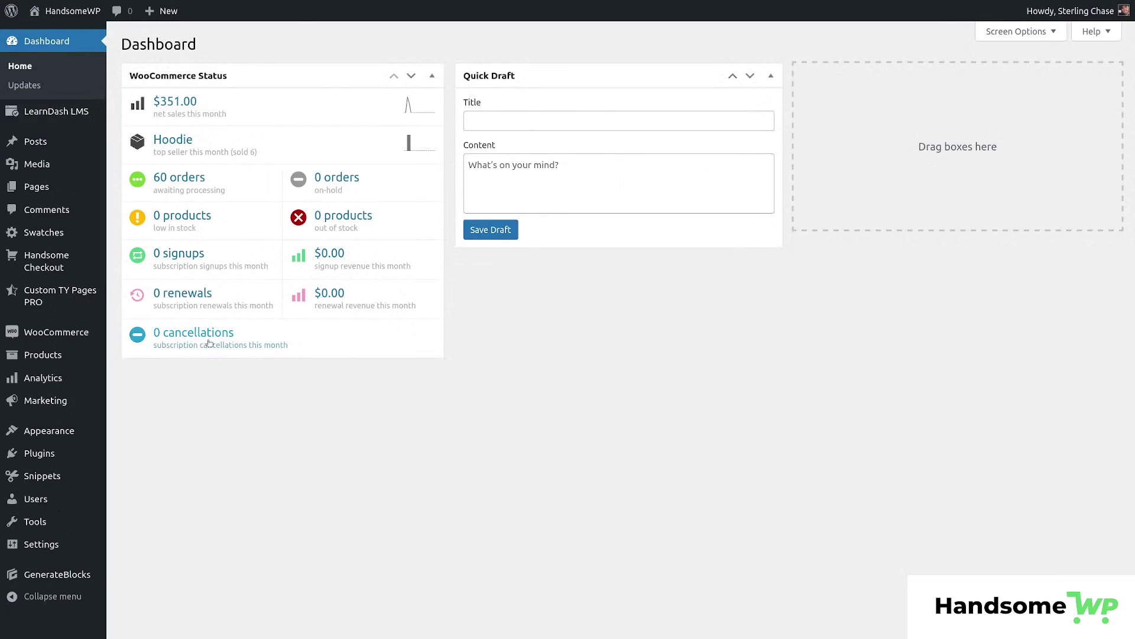
pyautogui.click(152, 451)
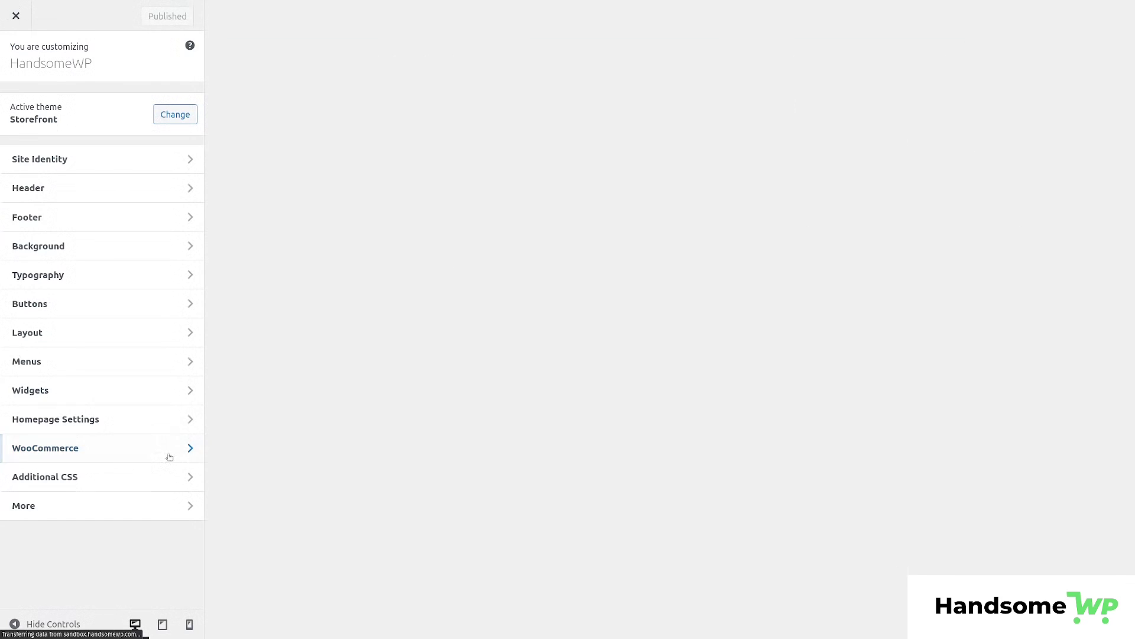
pyautogui.click(155, 476)
pyautogui.click(109, 440)
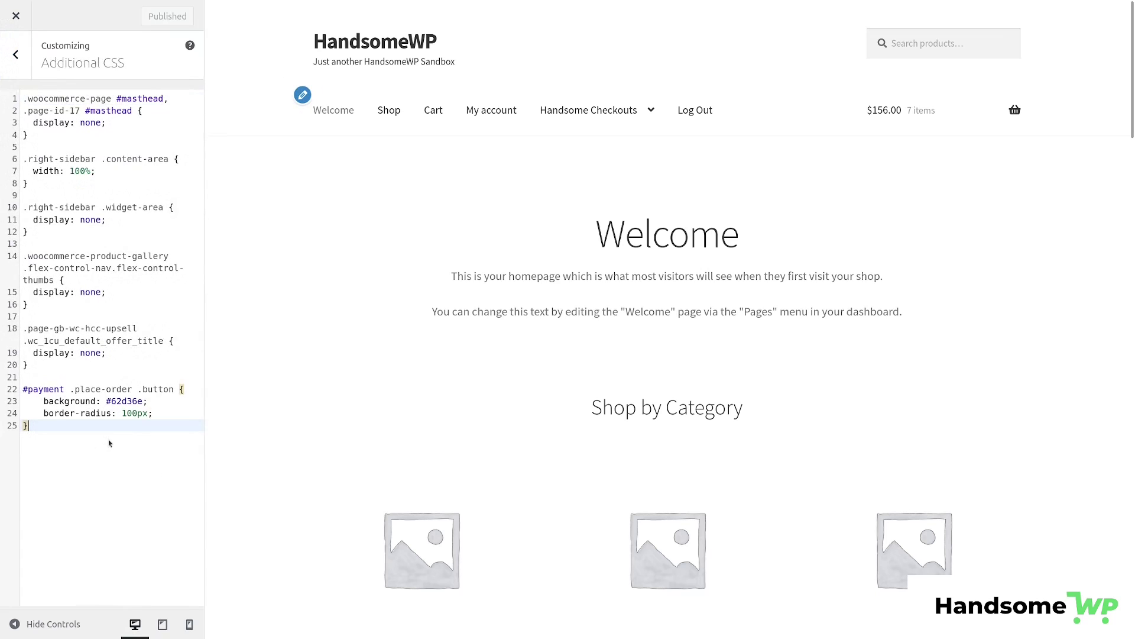
pyautogui.press('Return')
# Begin a '#menu-item-1168 a' rule with a background #000 declaration.
pyautogui.write('#')
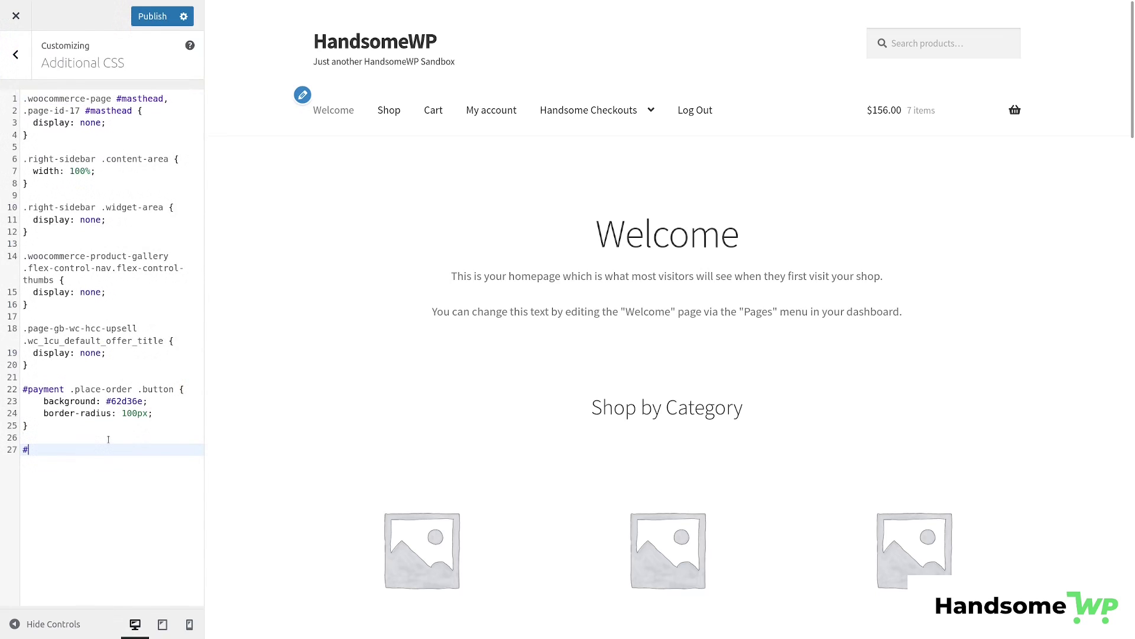
pyautogui.write('menu-item-1168 A')
pyautogui.press('BackSpace')
pyautogui.write('a{')
pyautogui.press('Return')
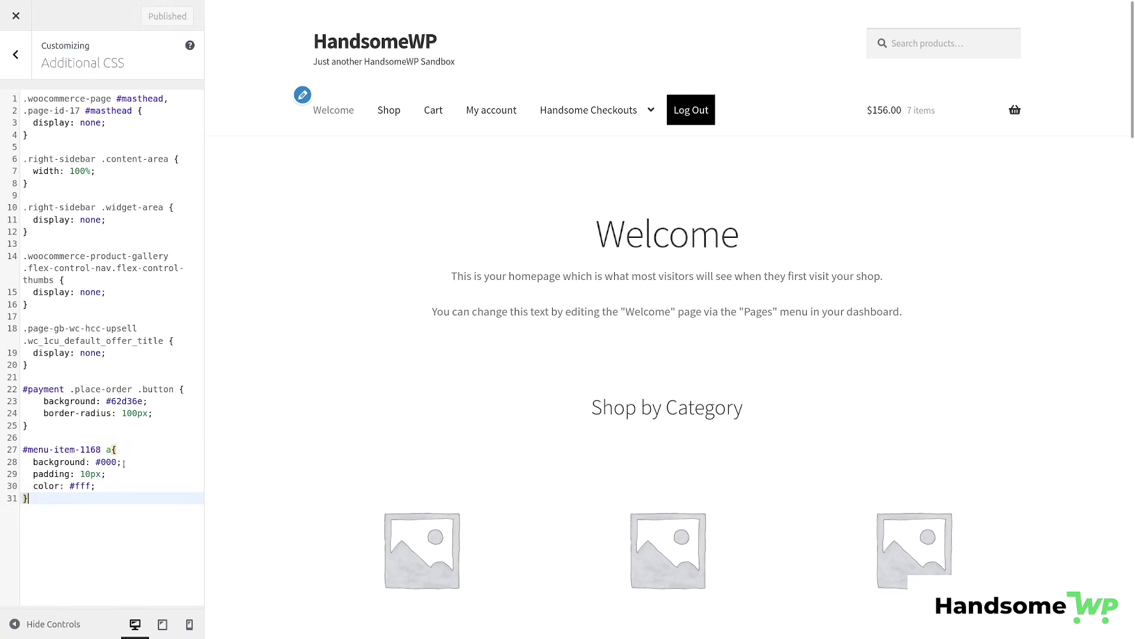
pyautogui.moveTo(124, 463)
pyautogui.mouseDown()
pyautogui.moveTo(30, 463)
pyautogui.moveTo(106, 475)
pyautogui.mouseUp()
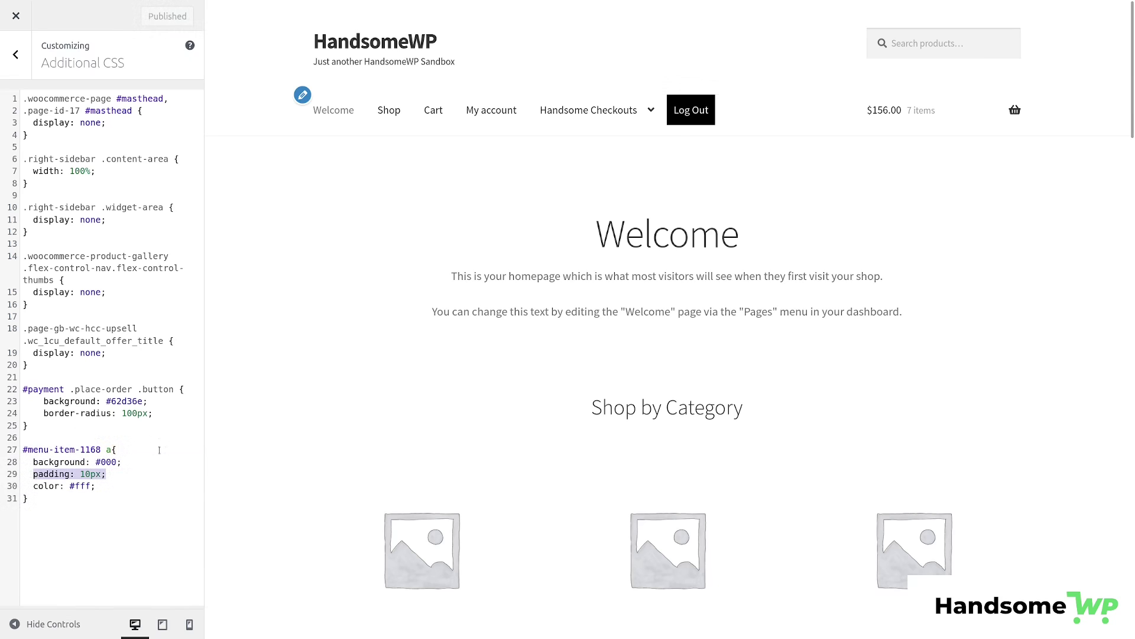
# Set the rule's padding to 8px 15px alongside color #fff, then select the whole rule.
pyautogui.moveTo(602, 97)
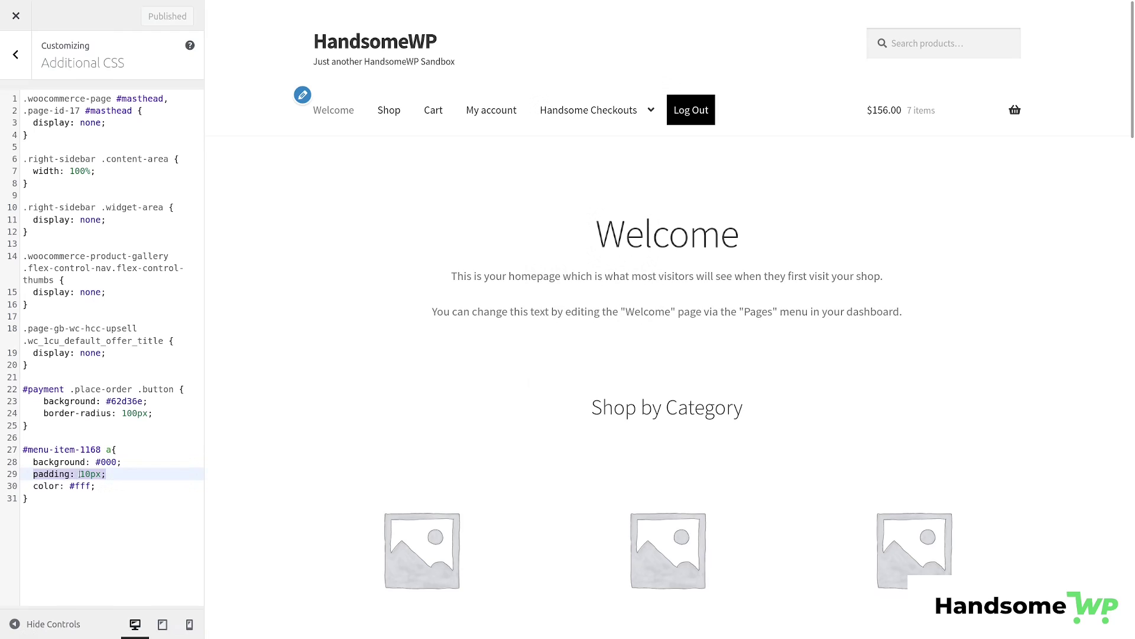
pyautogui.click(81, 475)
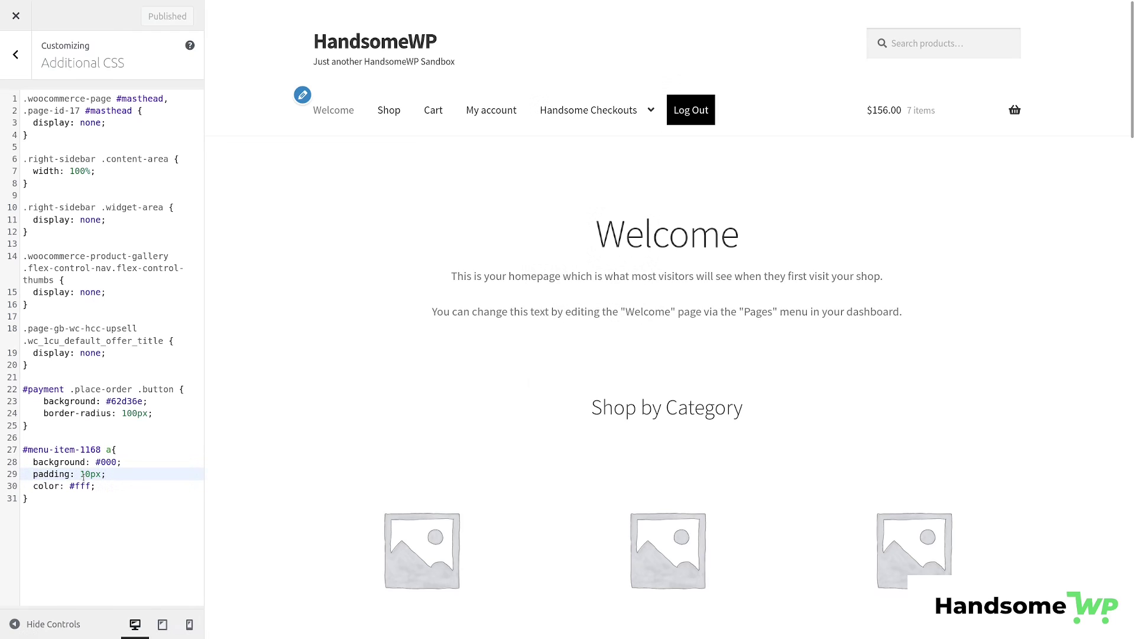
pyautogui.write('5px')
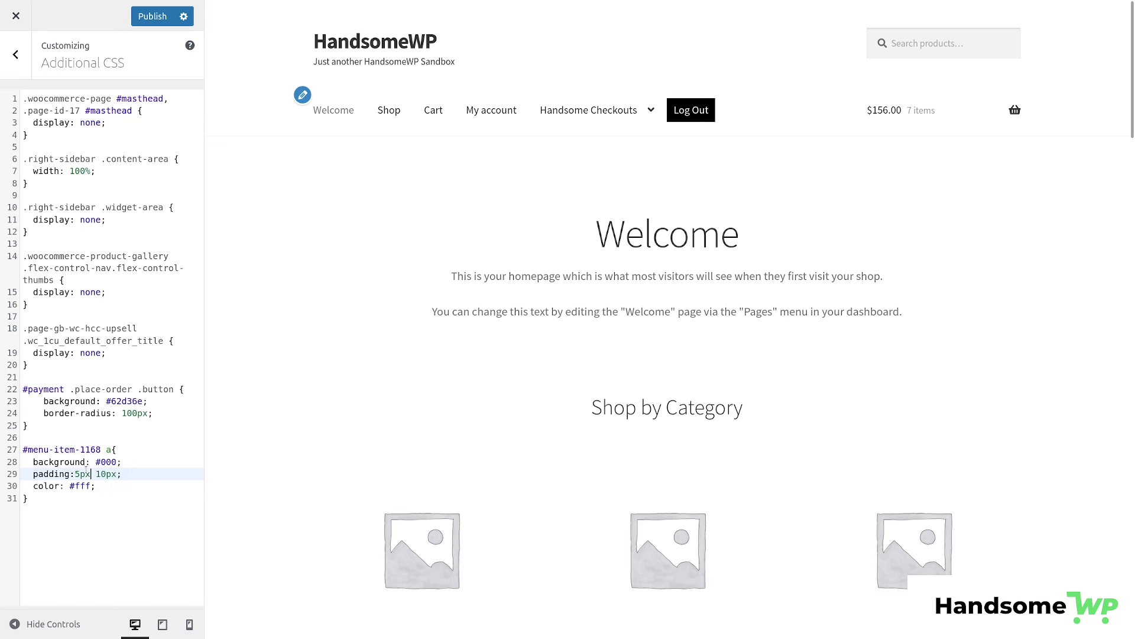
pyautogui.click(75, 474)
pyautogui.click(83, 473)
pyautogui.press('BackSpace')
pyautogui.write('8')
pyautogui.click(111, 473)
pyautogui.press('BackSpace')
pyautogui.write('5')
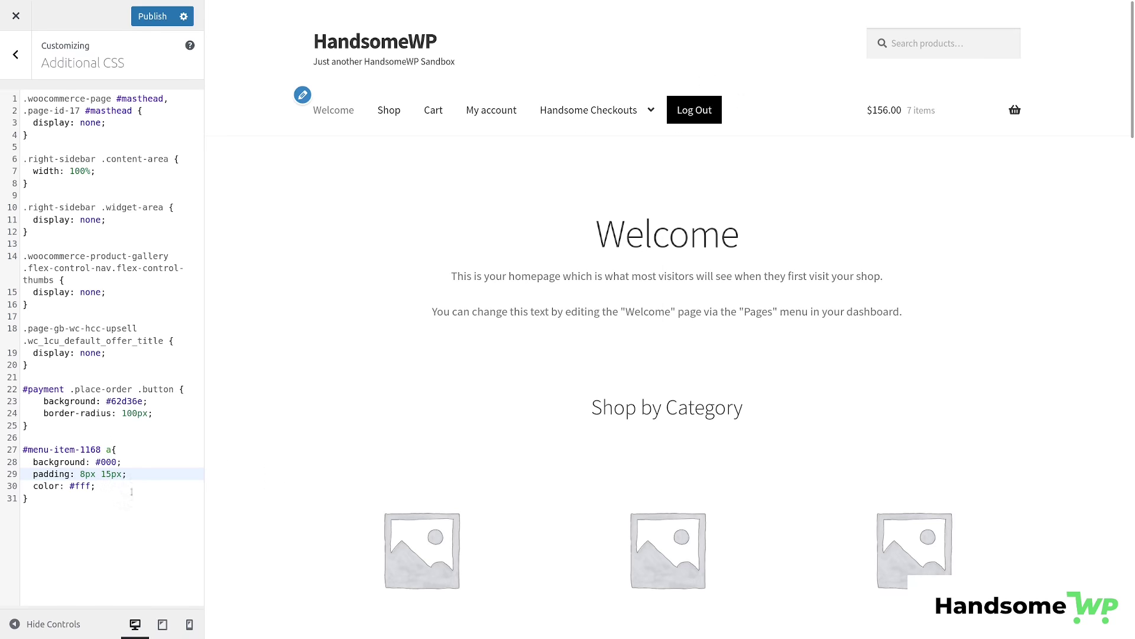
pyautogui.moveTo(34, 486); pyautogui.dragTo(96, 485)
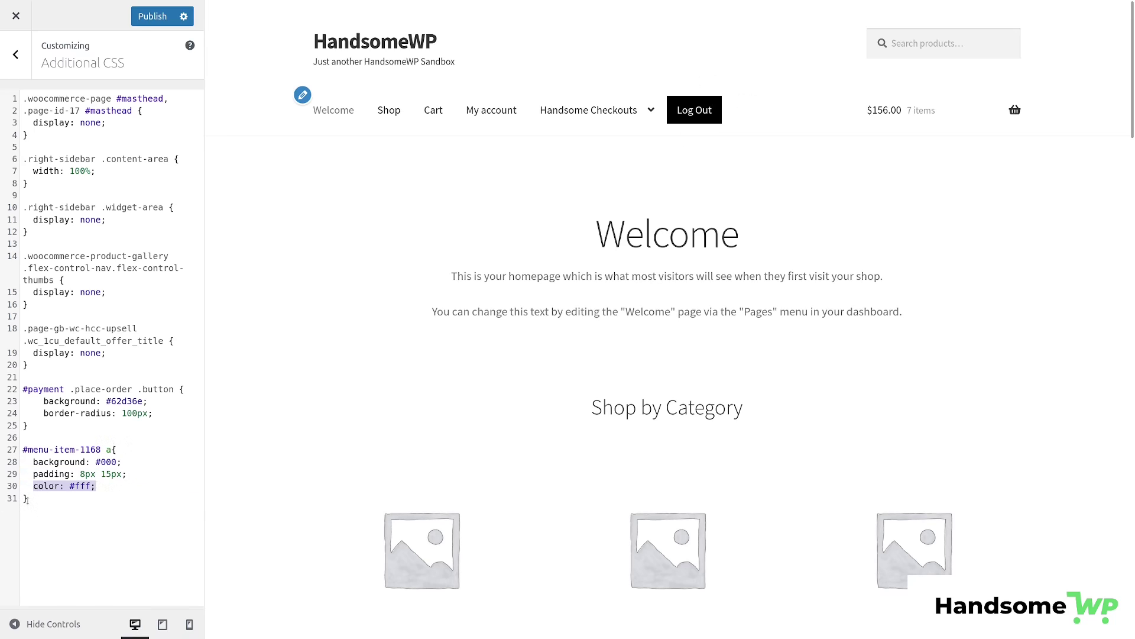
pyautogui.moveTo(27, 500); pyautogui.dragTo(20, 449)
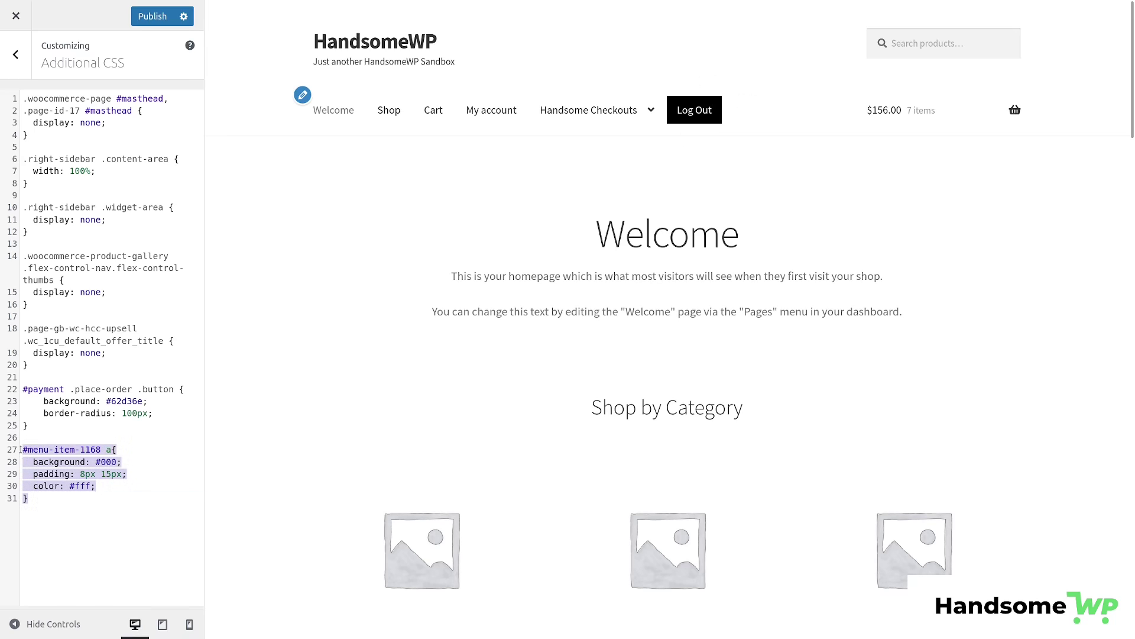
# Duplicate the rule as '#menu-item-1168 a:hover' with background #333, then publish the CSS.
pyautogui.hotkey('ctrl', 'c')
pyautogui.click(46, 500)
pyautogui.press('Return')
pyautogui.hotkey('ctrl', 'v')
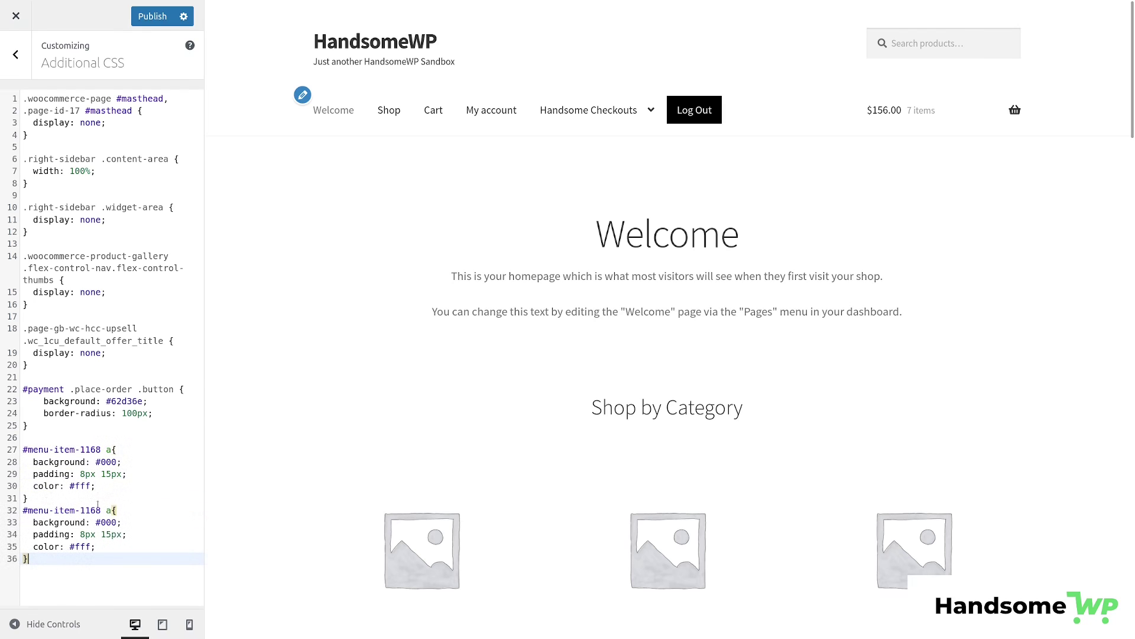
pyautogui.click(110, 509)
pyautogui.write(':')
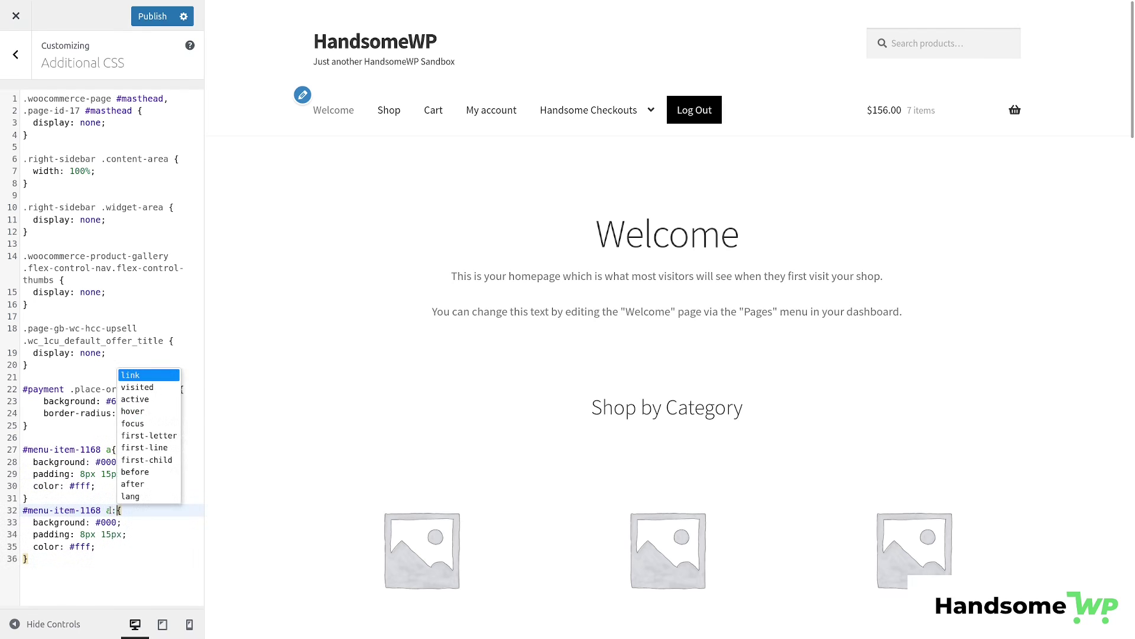
pyautogui.write('hover')
pyautogui.click(86, 534)
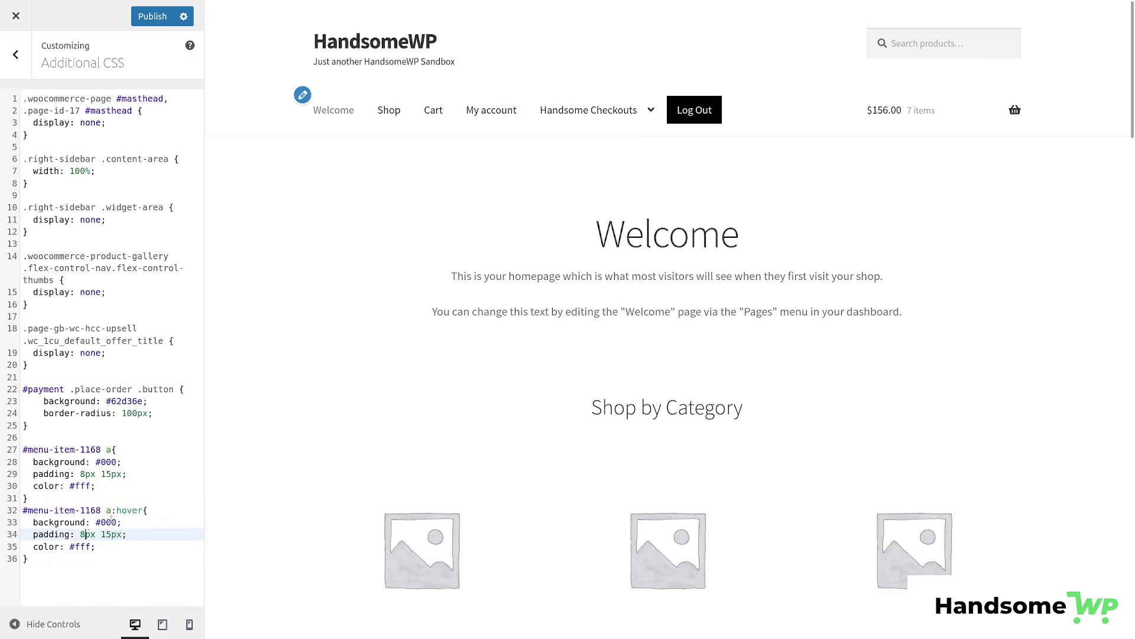
pyautogui.doubleClick(105, 521)
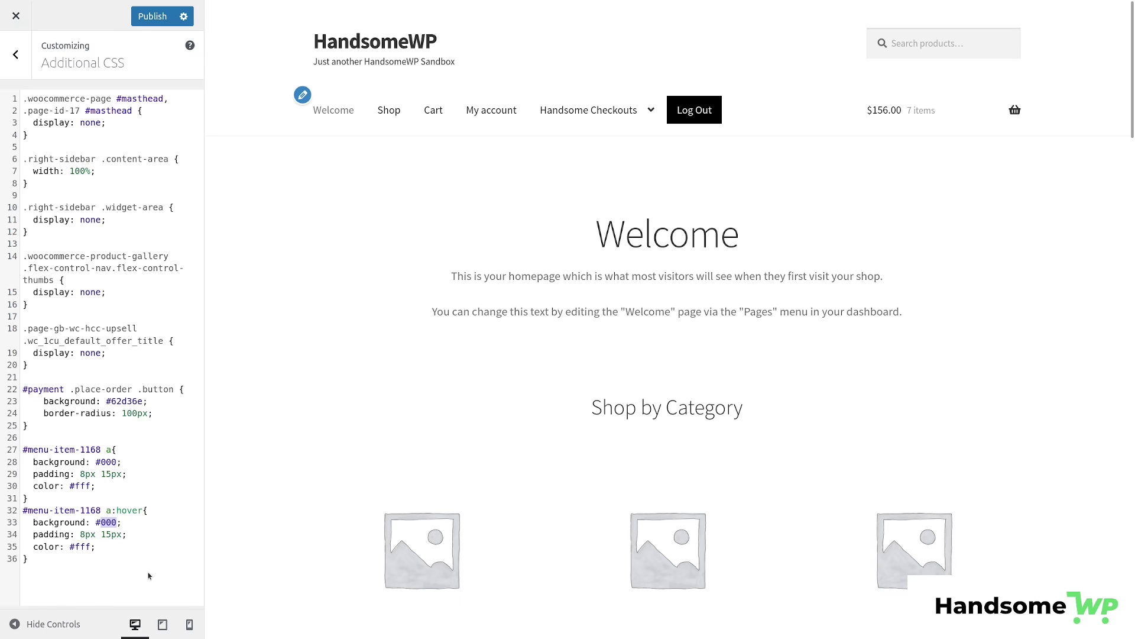
pyautogui.write('333')
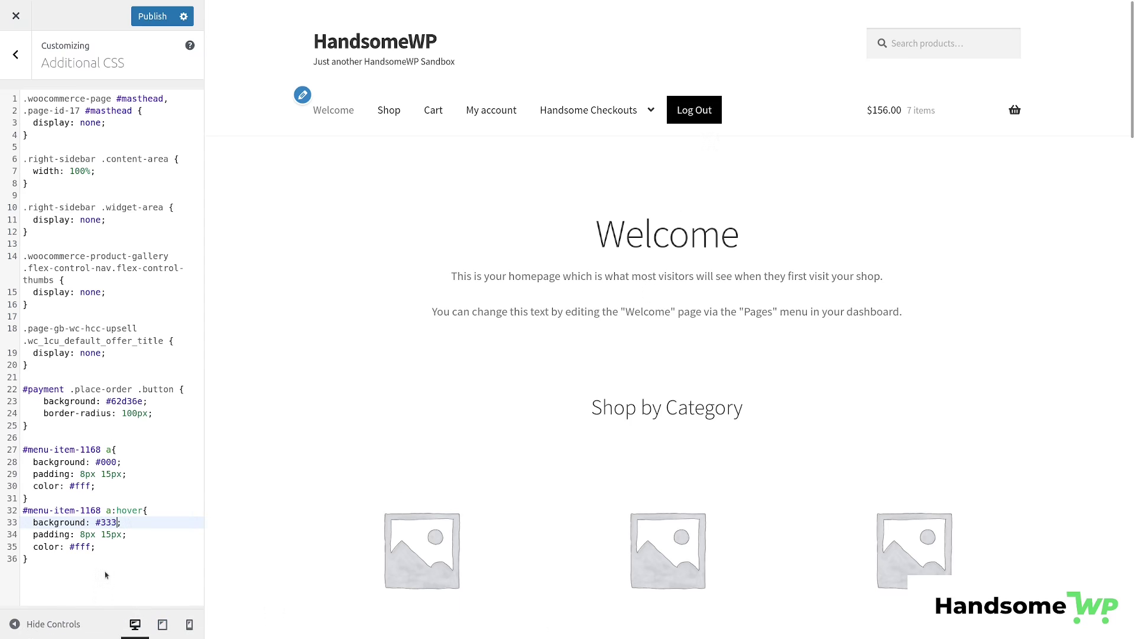
pyautogui.click(153, 16)
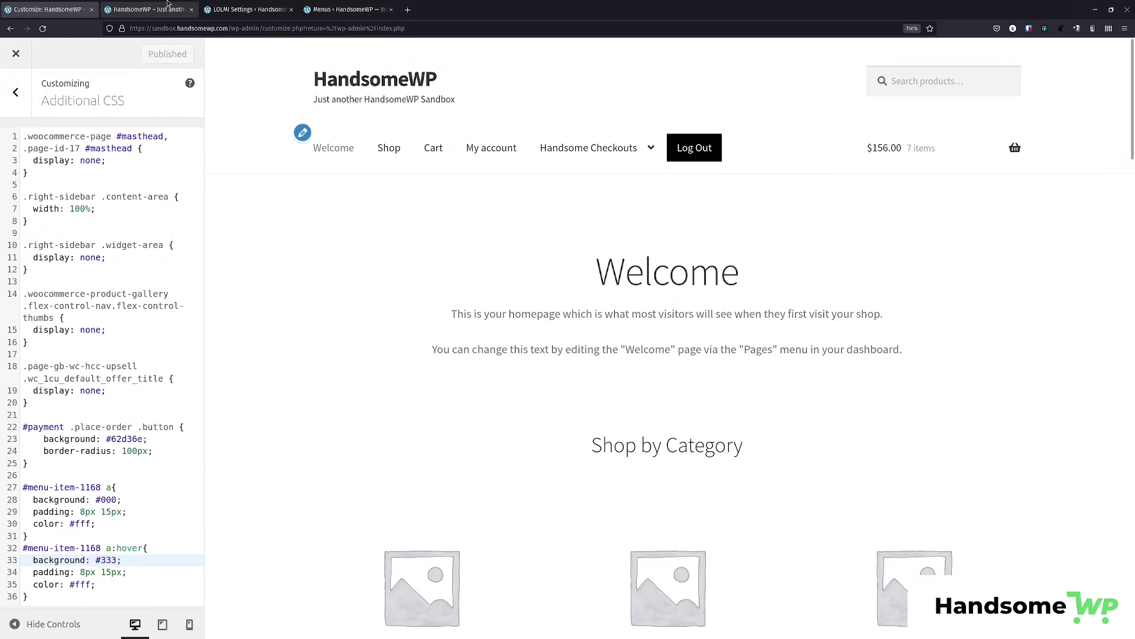
# Check the black Log Out button, then confirm in a private window that Log In reaches the login page.
pyautogui.click(168, 4)
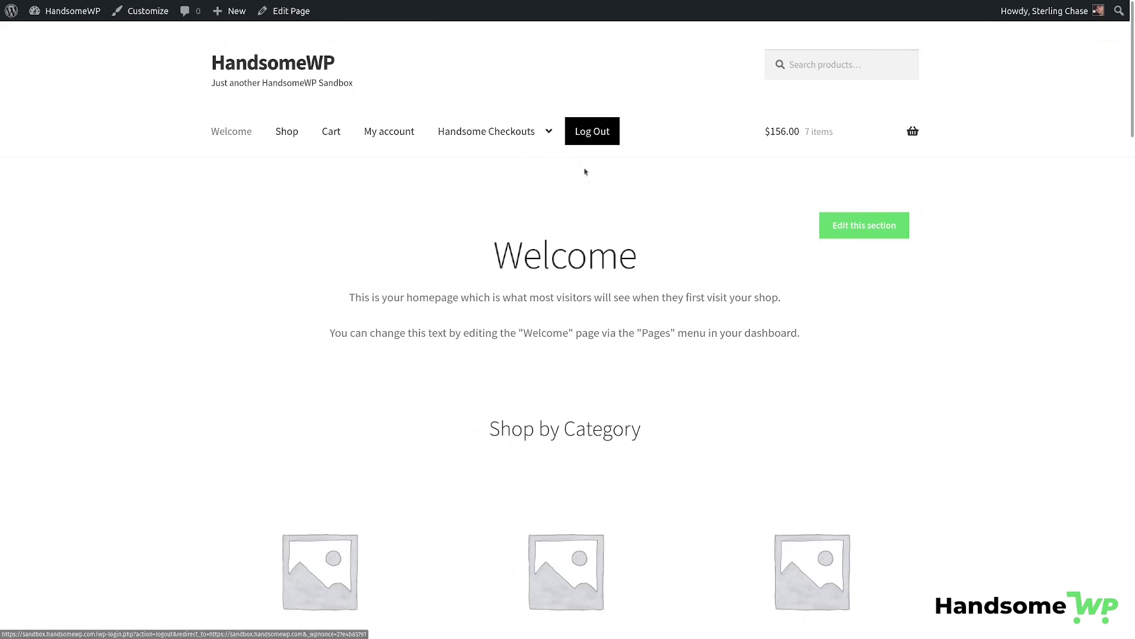
pyautogui.hotkey('ctrl', 'shift', 'p')
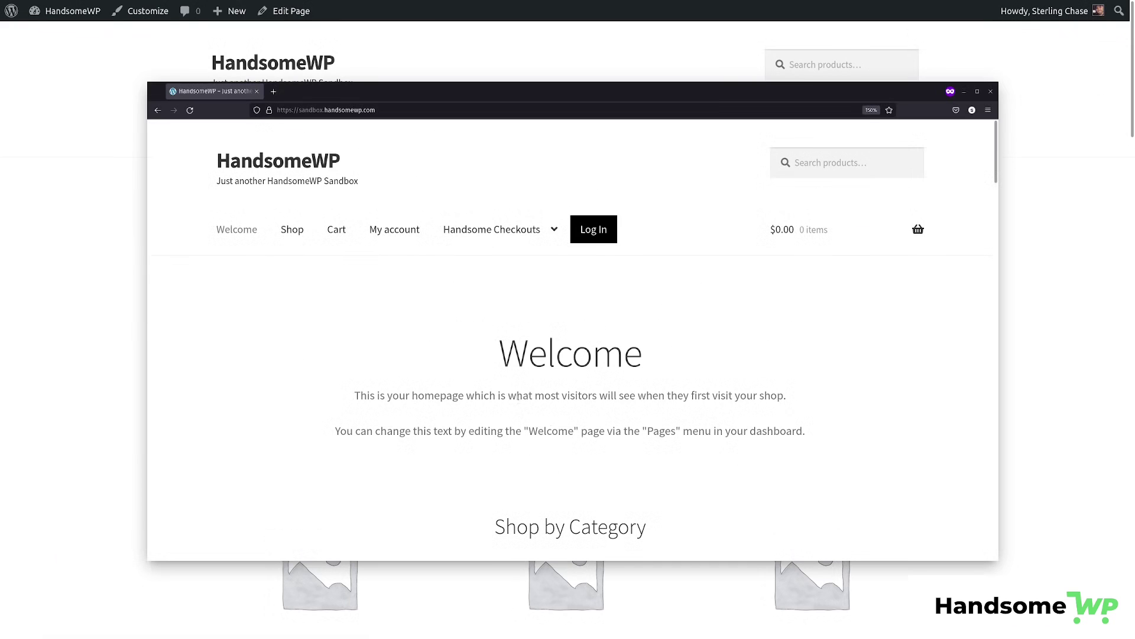
pyautogui.click(601, 229)
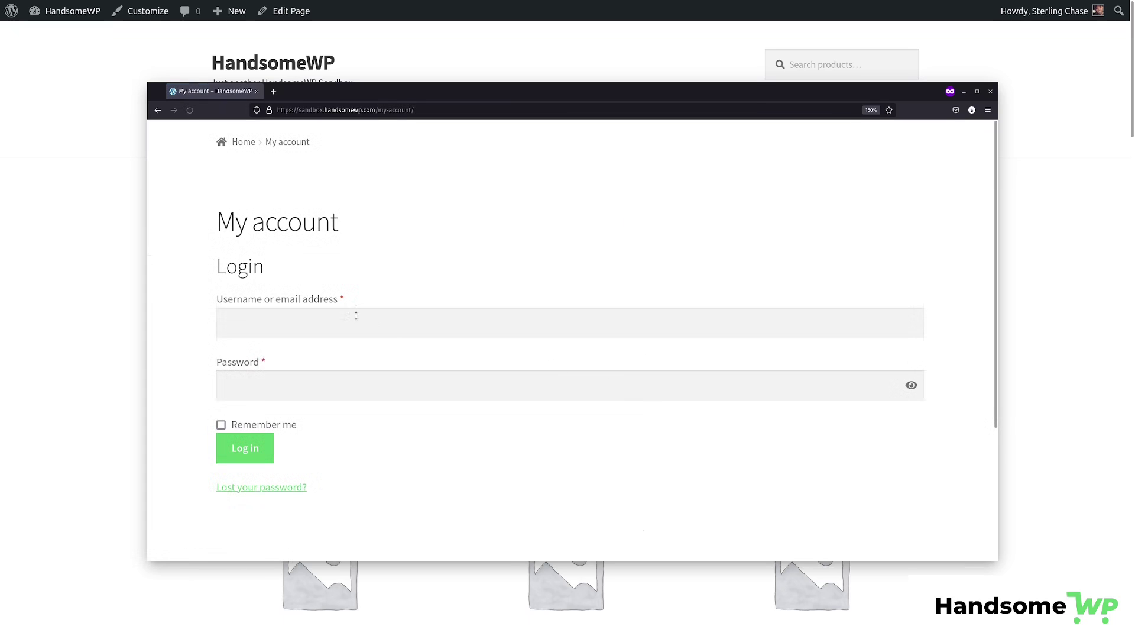
pyautogui.click(360, 323)
pyautogui.click(420, 396)
pyautogui.click(565, 316)
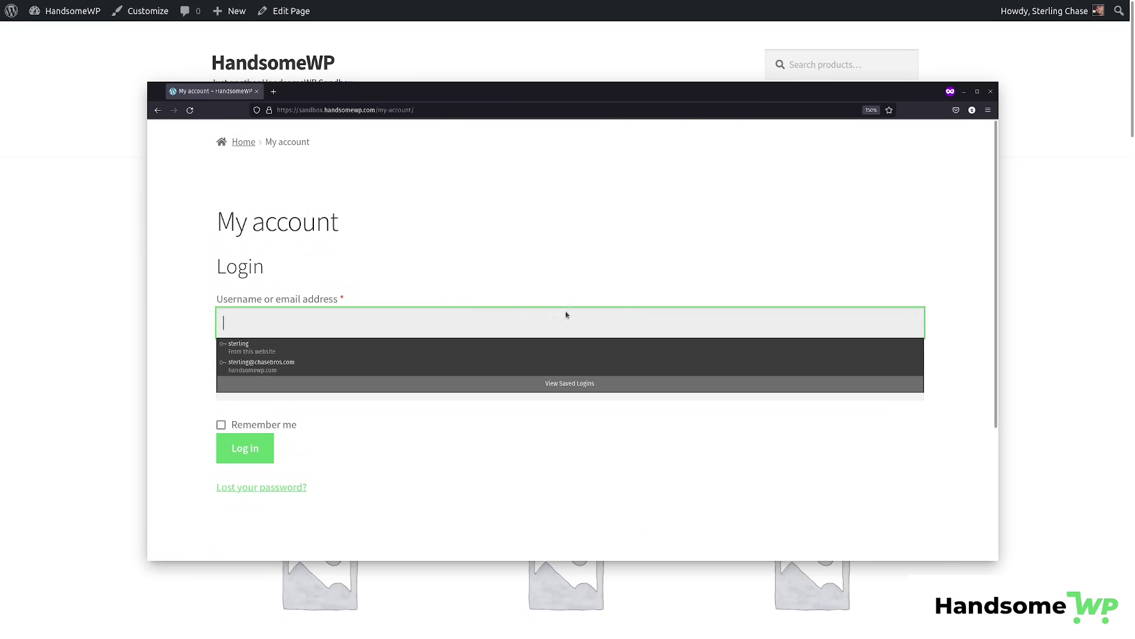
pyautogui.click(993, 92)
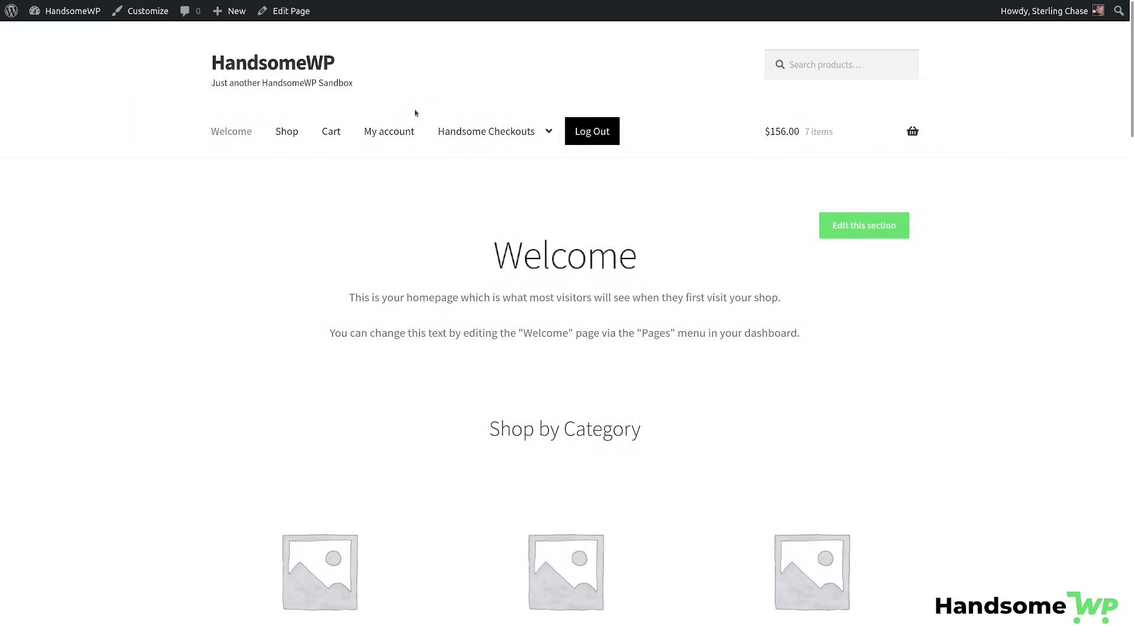